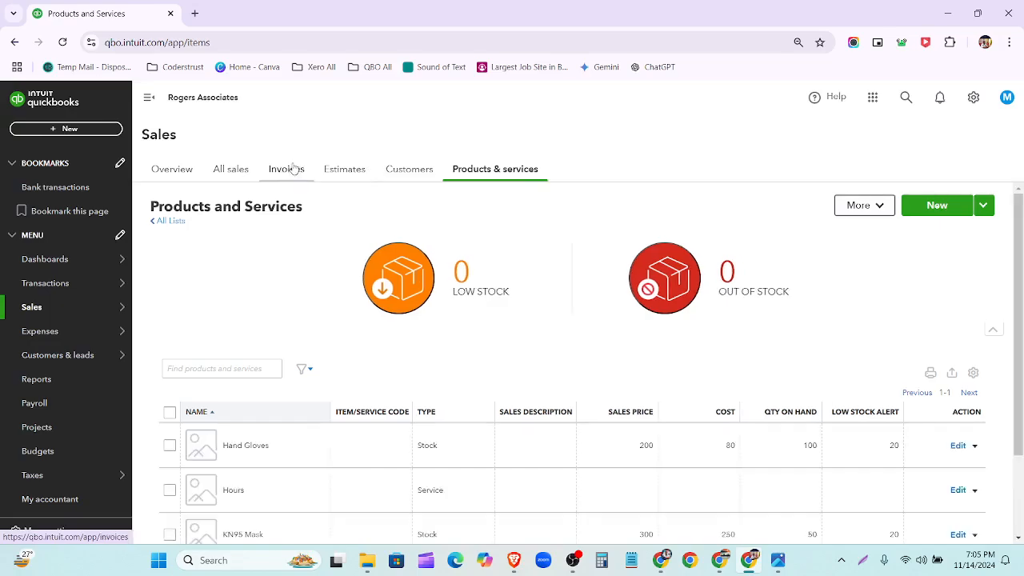
Move from the Products and Services list to the Sales Invoices page.
click(293, 168)
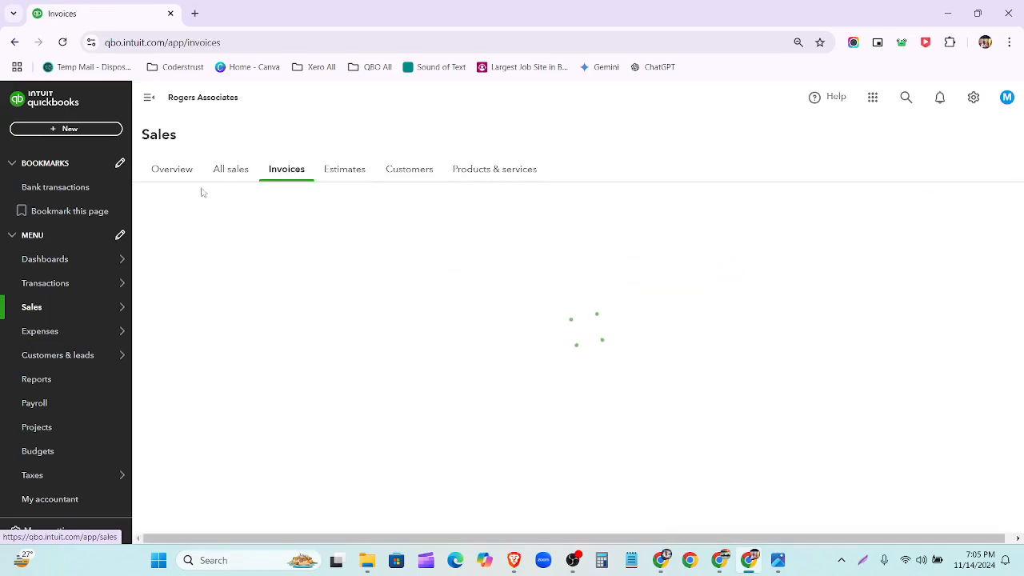
Switch to All sales, dismiss the tip, and set the Date filter to All.
click(233, 171)
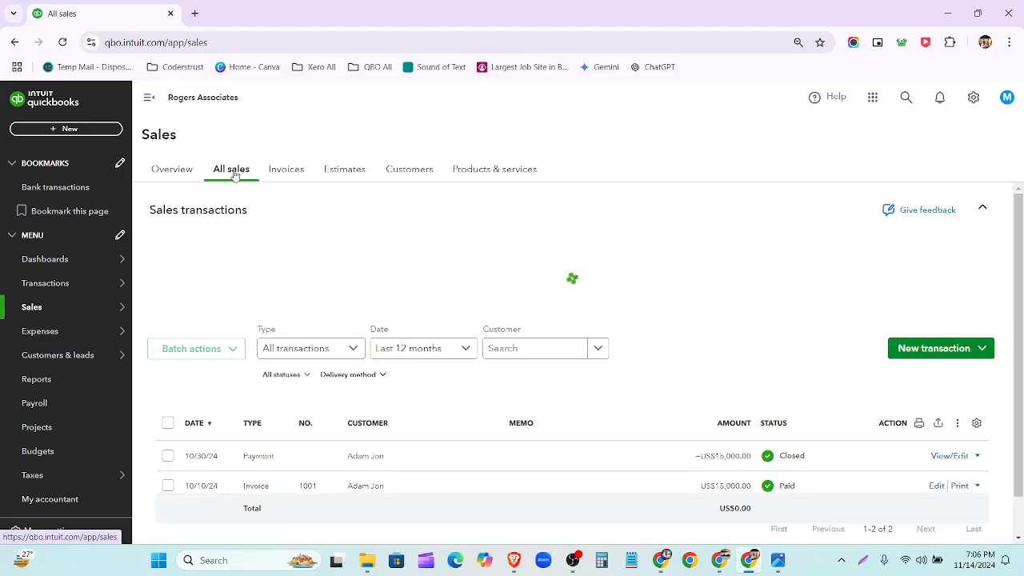
scroll(472, 347, down, 1)
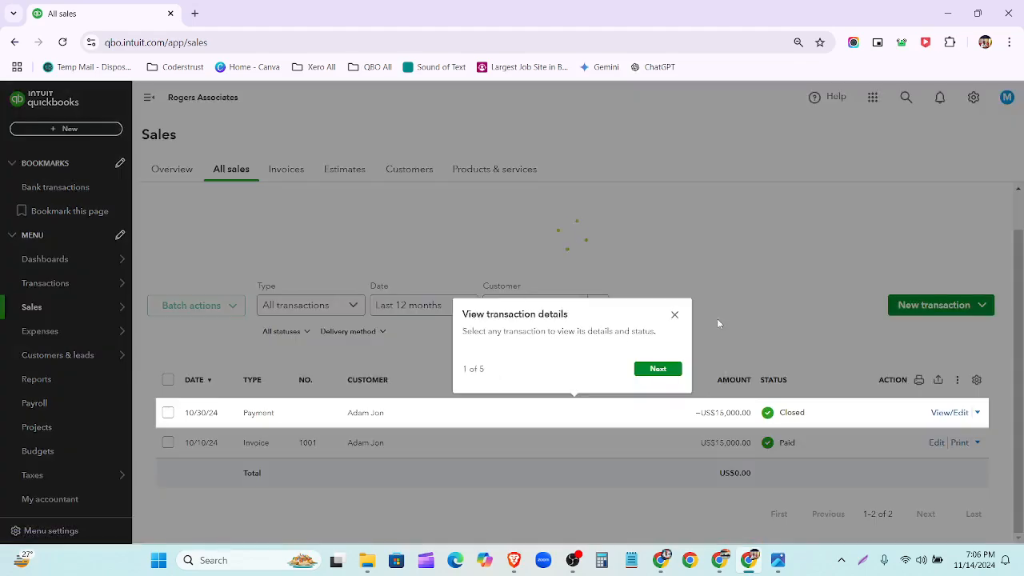
click(676, 317)
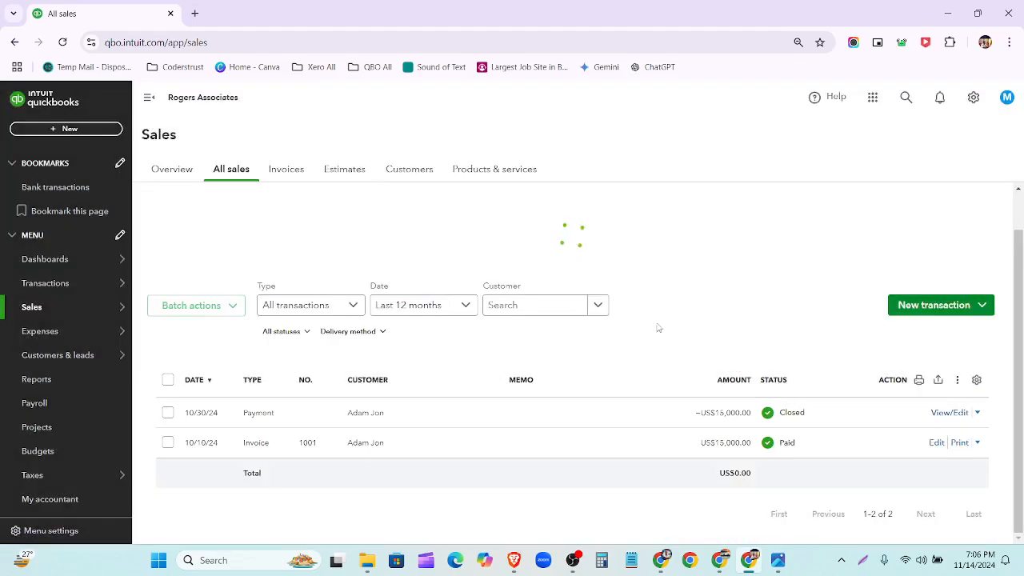
click(437, 316)
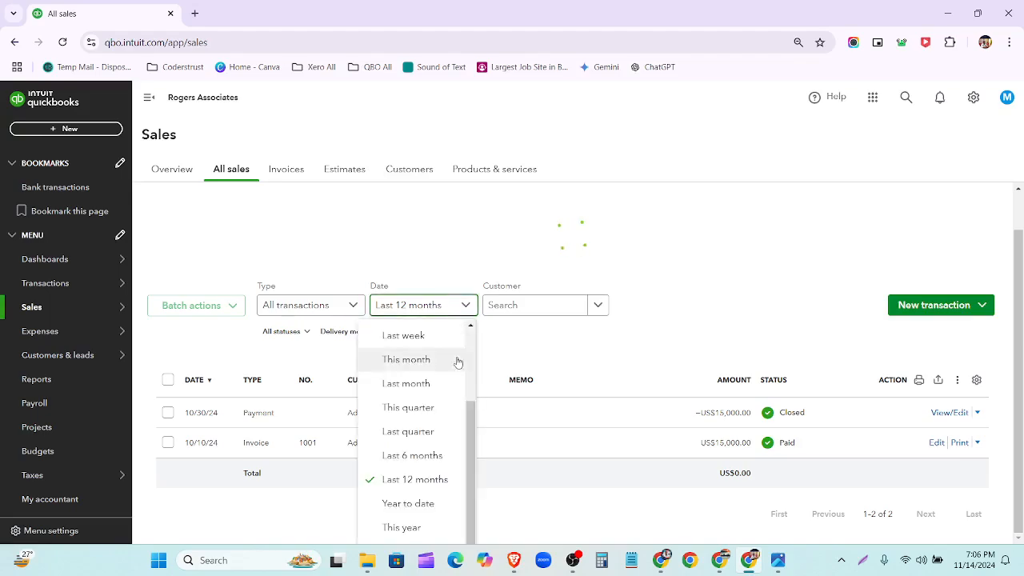
scroll(448, 347, up, 3)
click(445, 339)
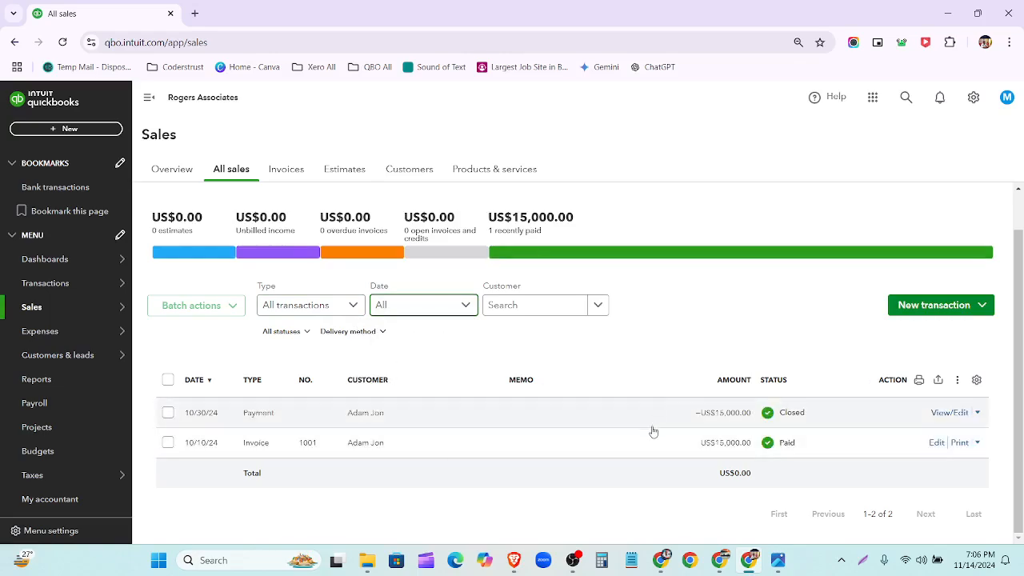
click(83, 130)
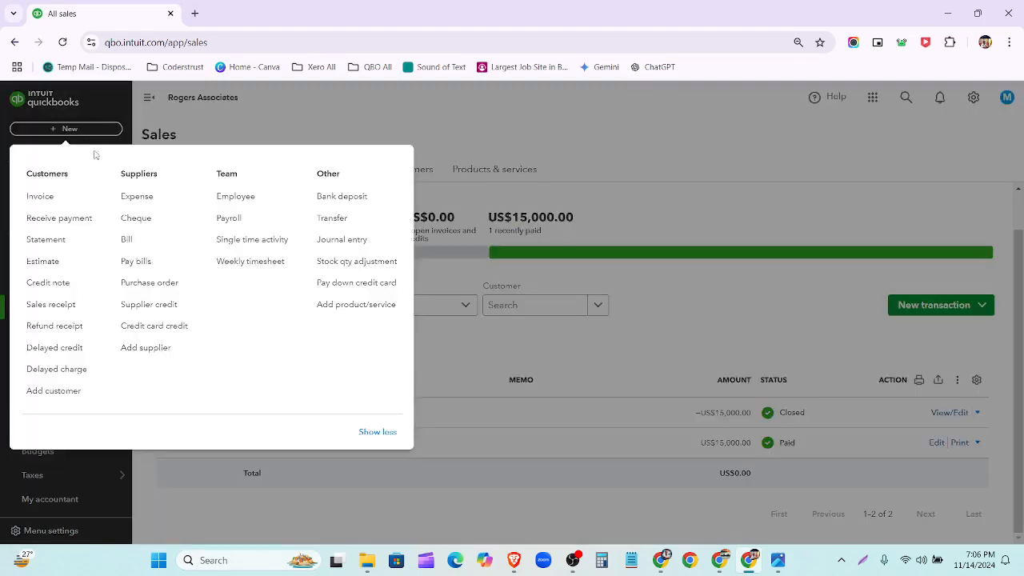
Start invoice 1002 and save a new customer by display name as its customer.
click(72, 205)
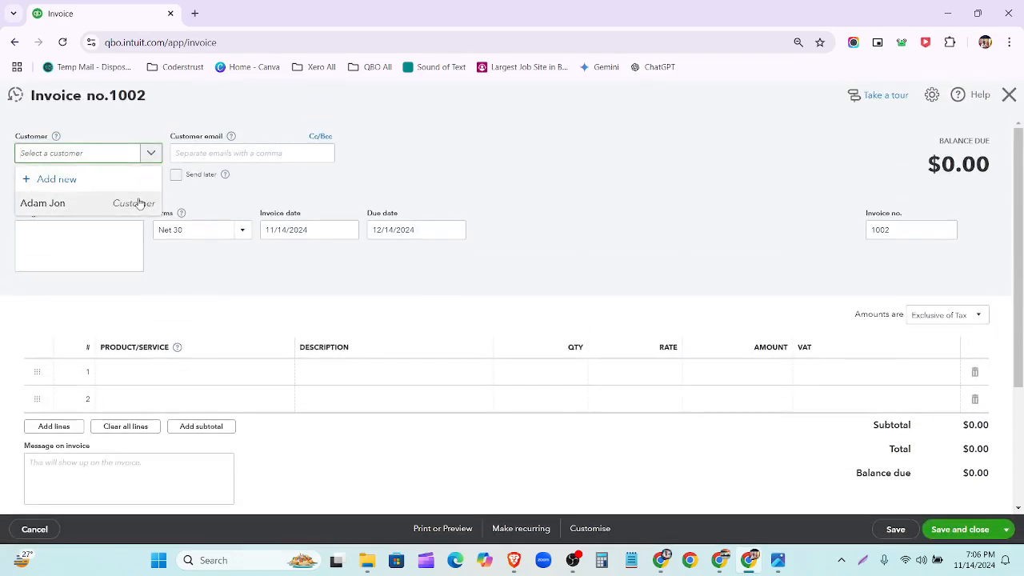
click(106, 186)
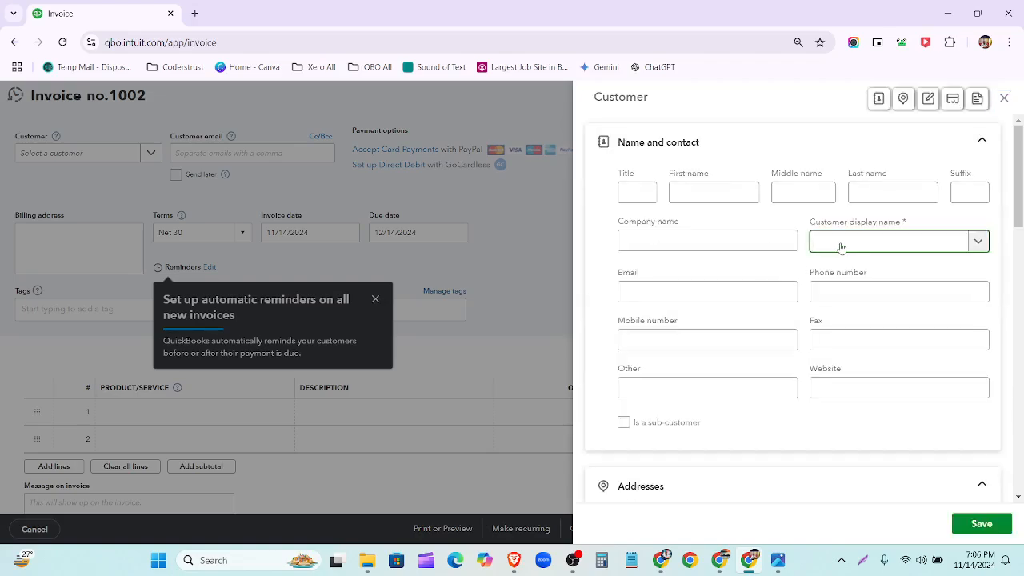
click(841, 248)
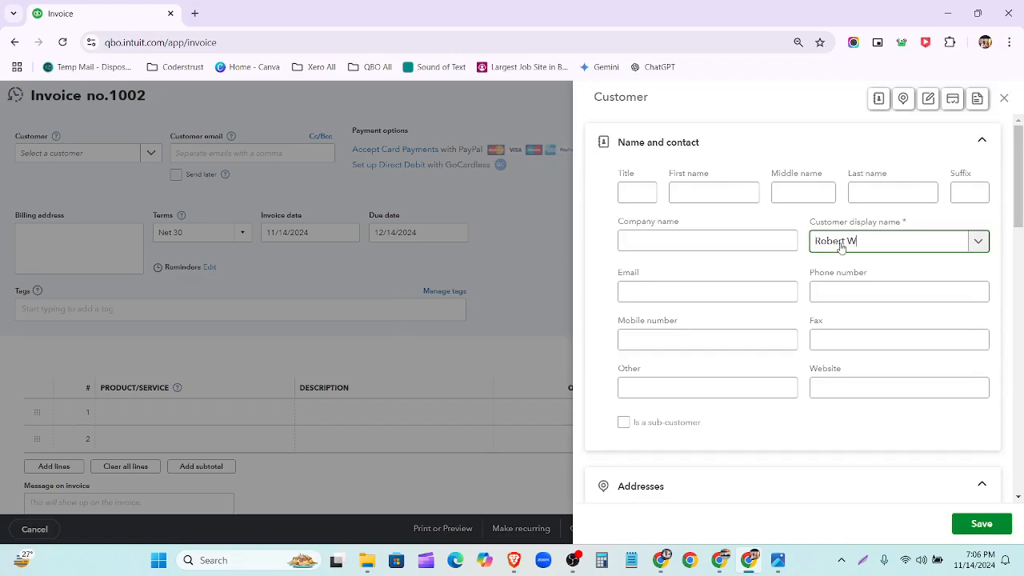
text(Robert William)
click(976, 522)
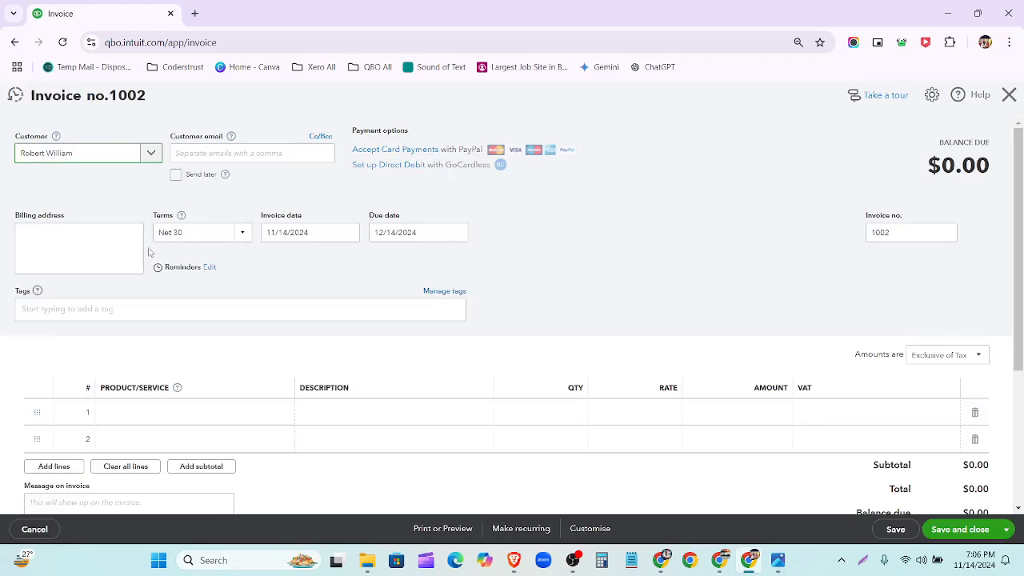
Set the invoice date to 01/01/2024.
click(350, 233)
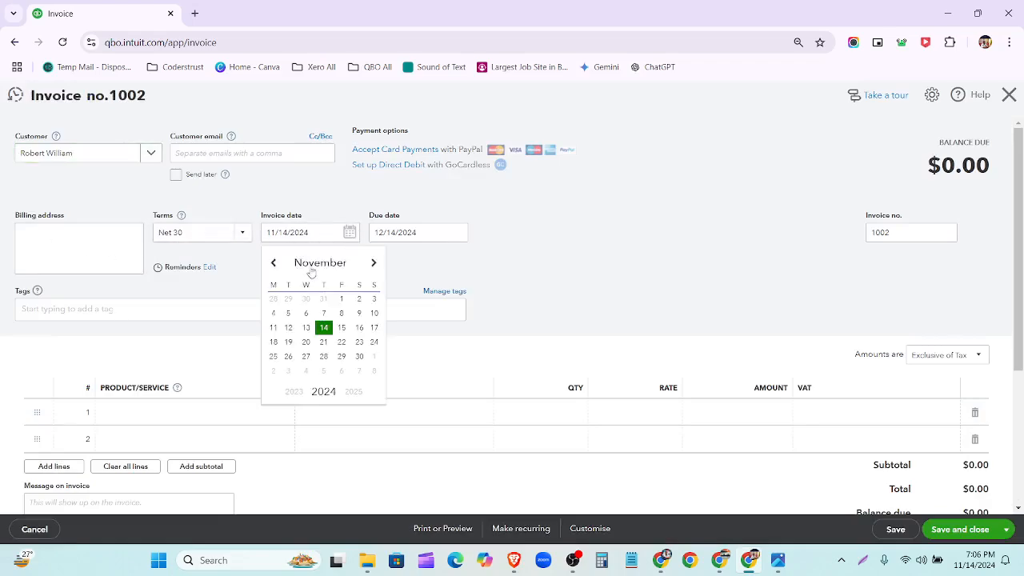
click(273, 264)
click(273, 263)
click(273, 263)
click(273, 263)
click(274, 263)
click(273, 263)
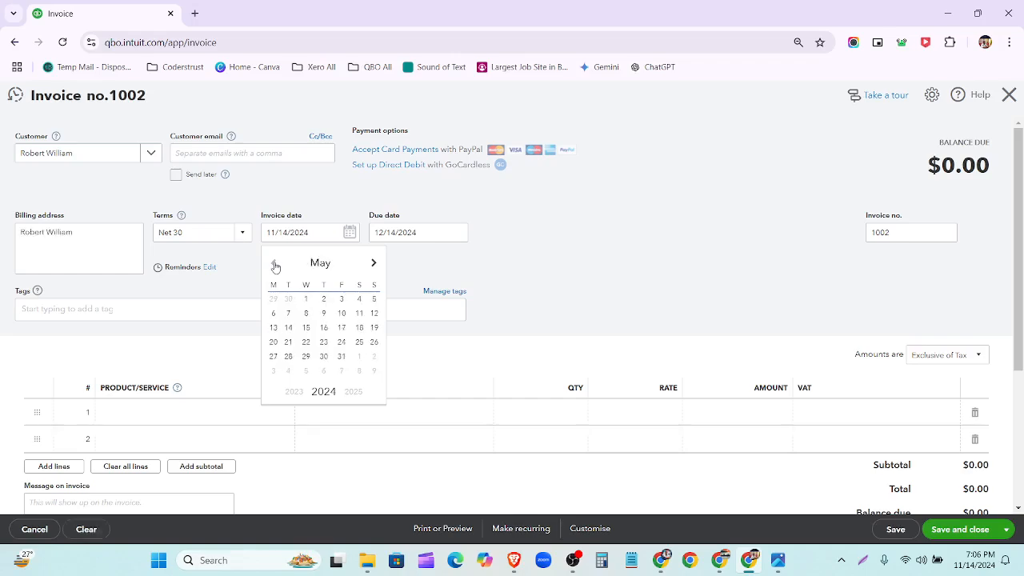
click(274, 263)
click(273, 263)
click(274, 263)
click(274, 263)
click(273, 298)
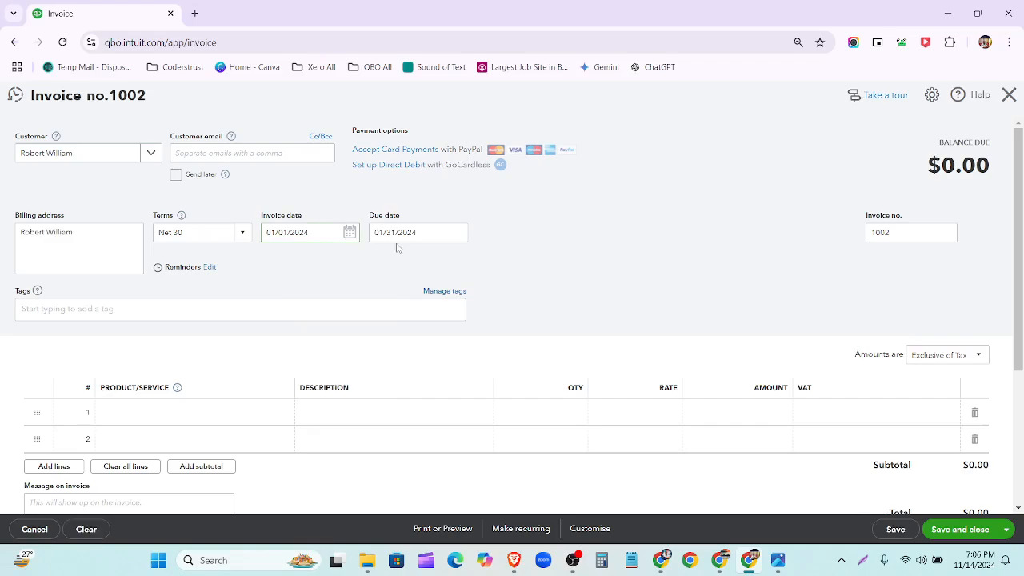
Put KN95 Mask, quantity 20, VAT Exempt on the first invoice line.
scroll(320, 332, down, 1)
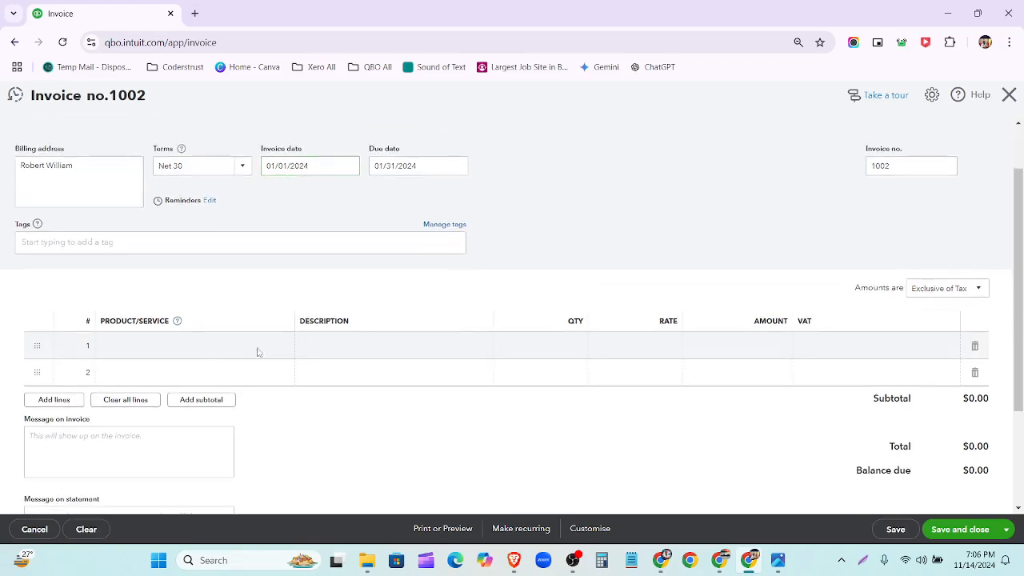
click(257, 352)
click(281, 348)
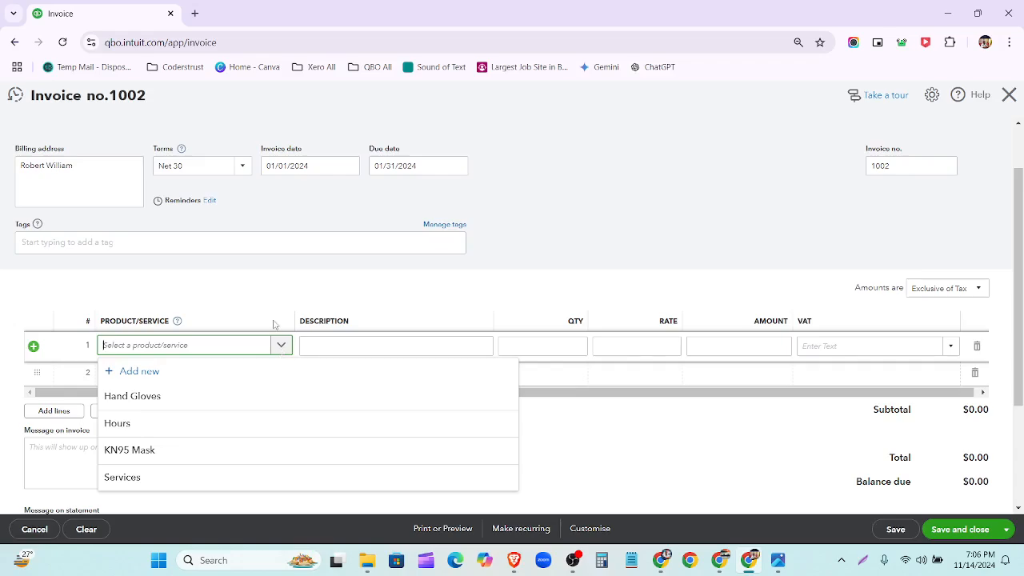
click(278, 449)
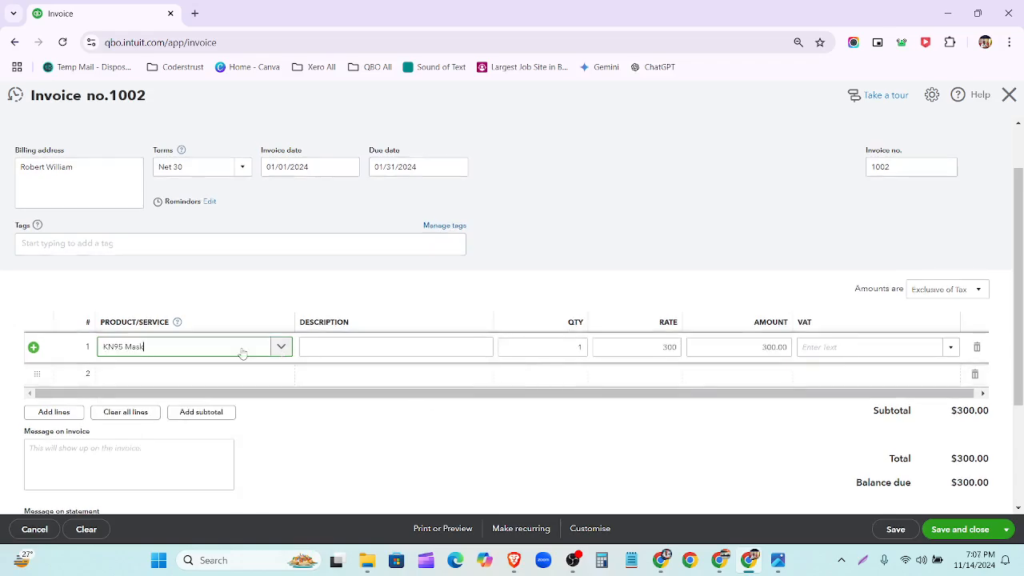
click(584, 346)
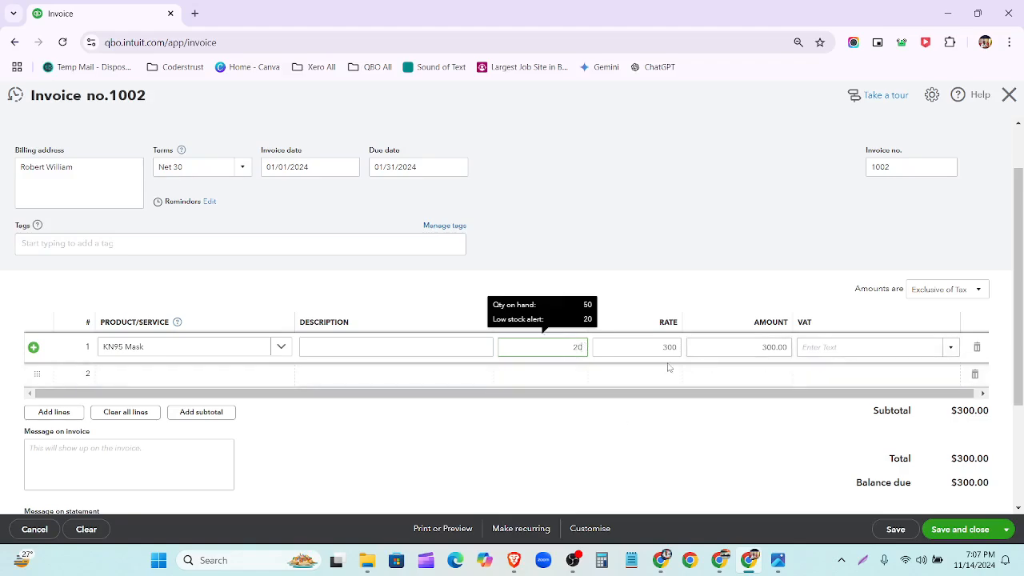
click(832, 346)
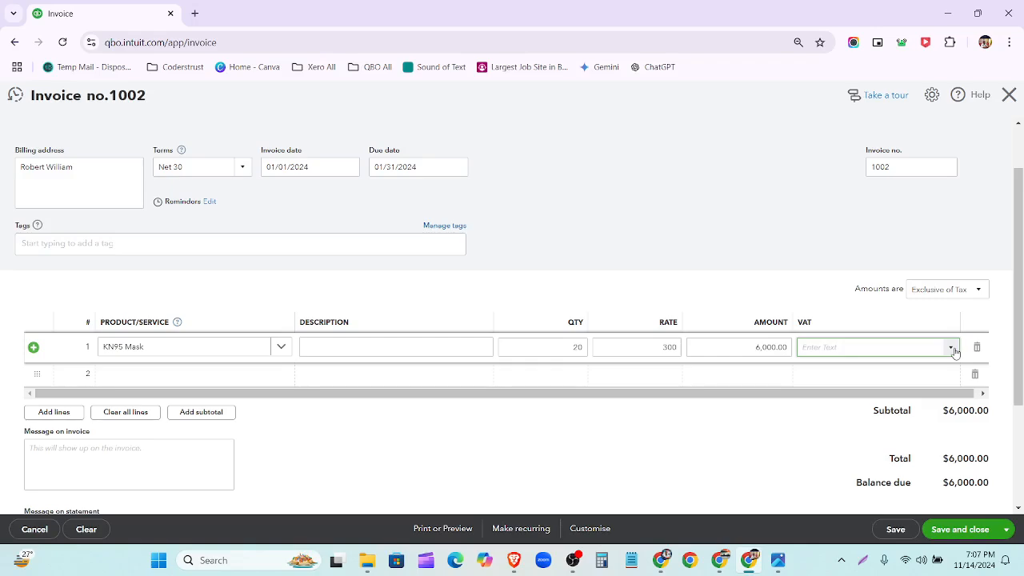
click(954, 352)
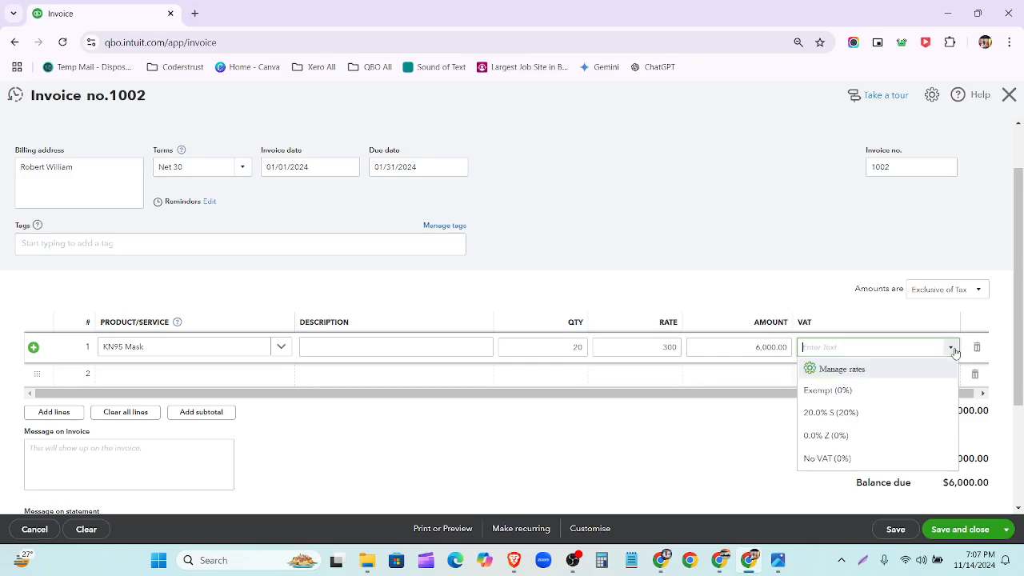
click(940, 400)
Add Hand Gloves, quantity 10, VAT Exempt on line 2 and delete empty line 3.
click(204, 374)
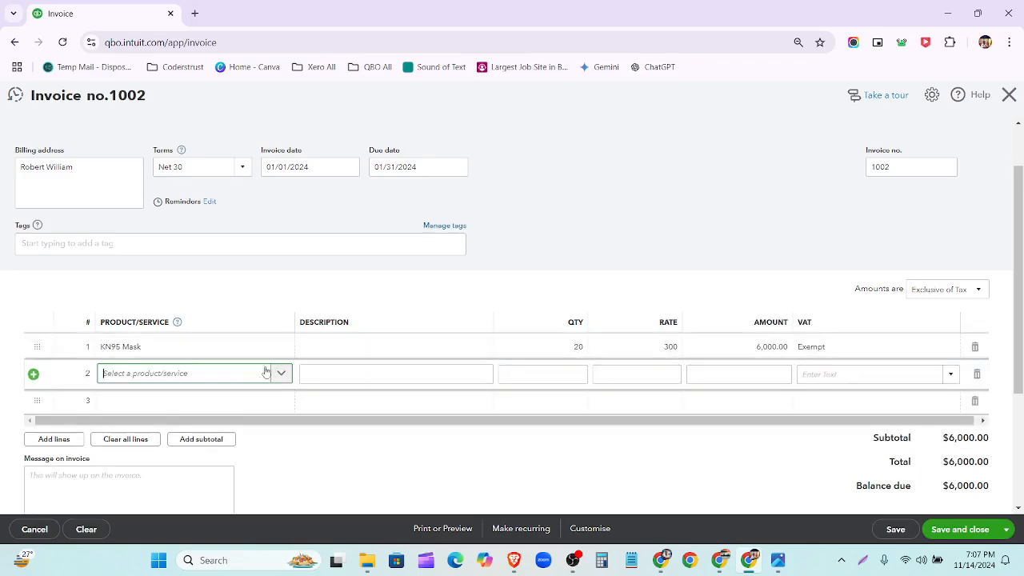
click(282, 375)
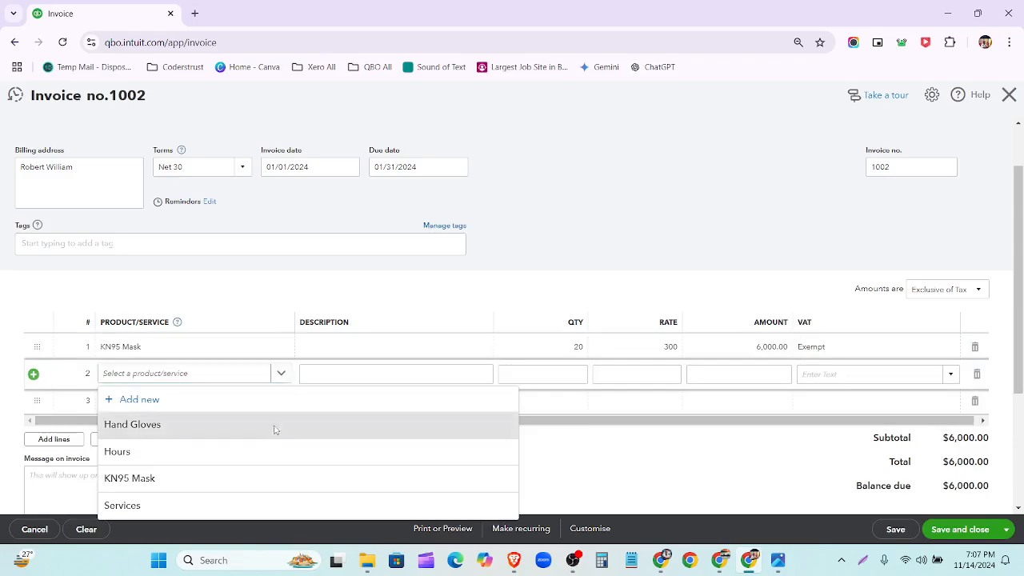
click(275, 425)
click(564, 372)
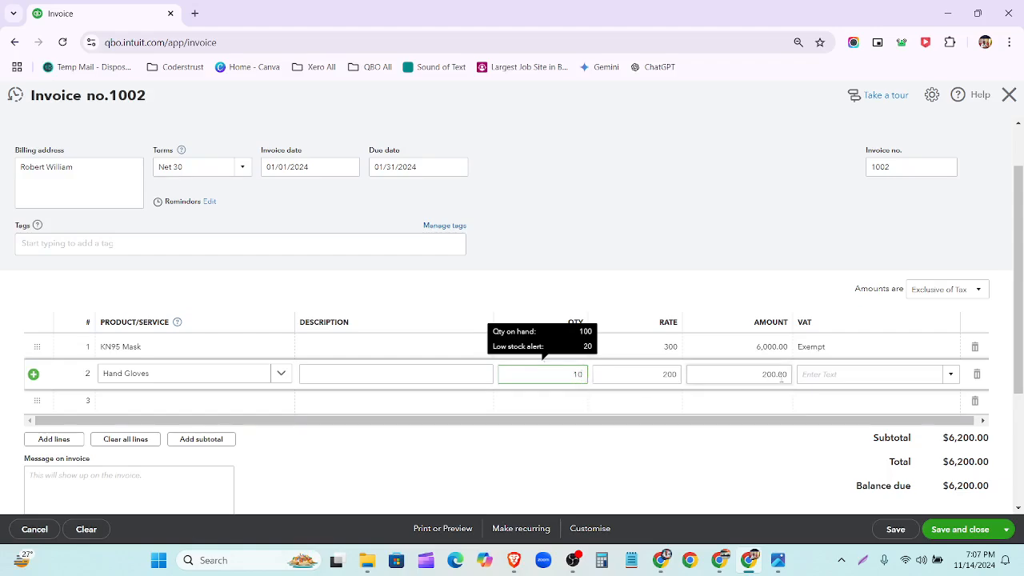
click(948, 380)
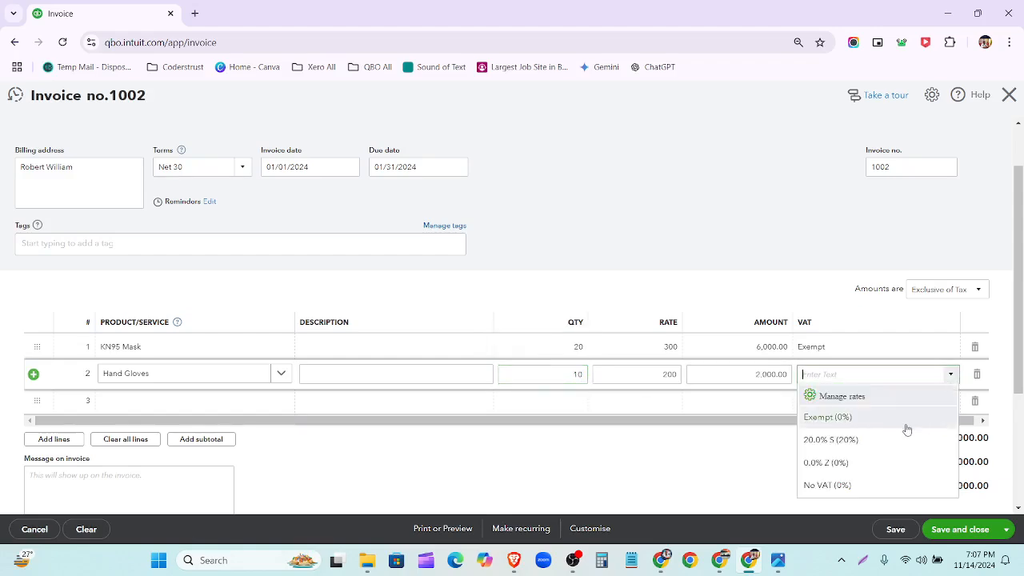
click(905, 422)
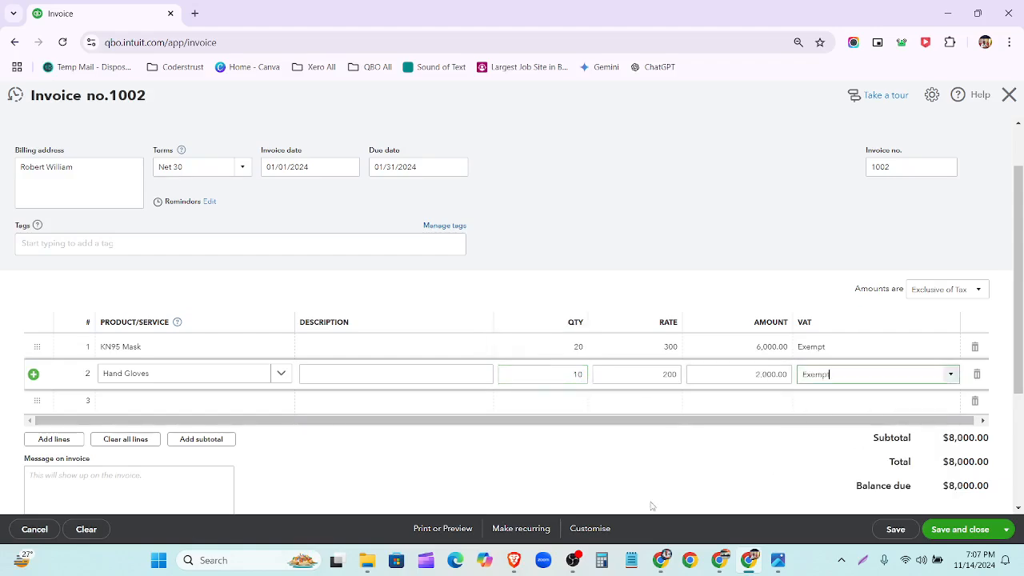
click(975, 400)
scroll(802, 391, up, 1)
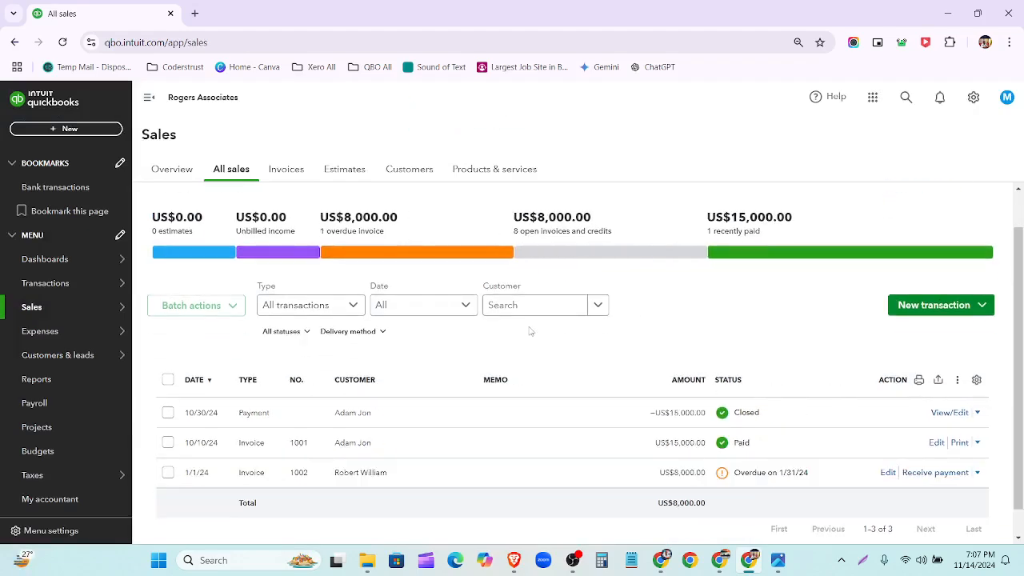
scroll(530, 333, down, 2)
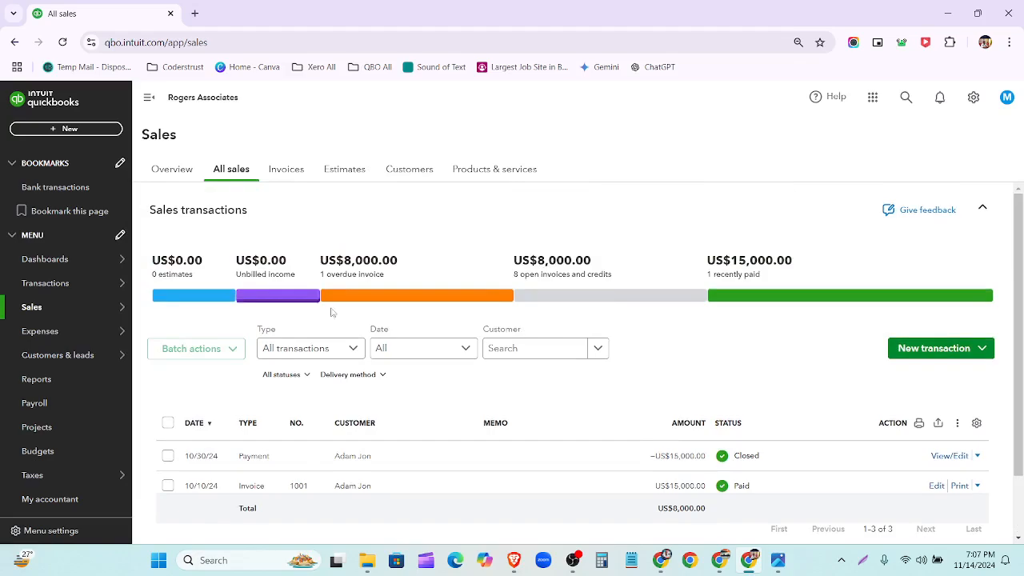
scroll(332, 309, down, 2)
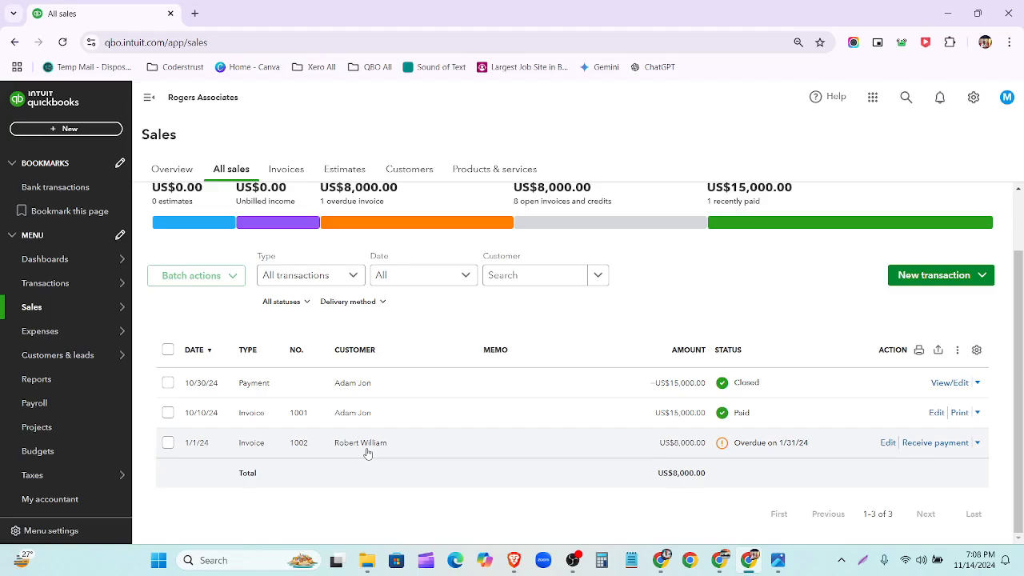
Duplicate the All sales browser tab and return to the original tab.
right_click(145, 14)
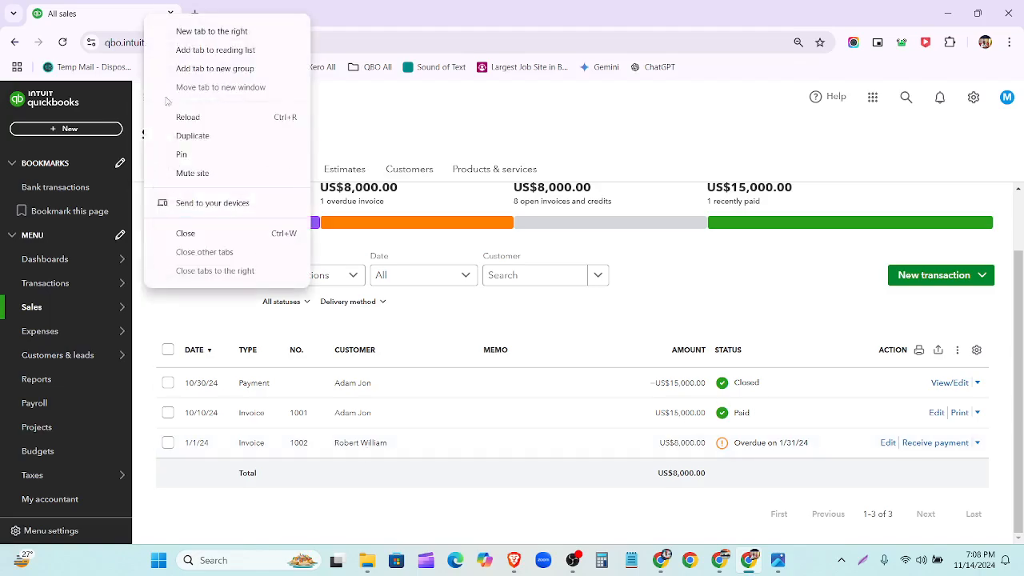
click(185, 136)
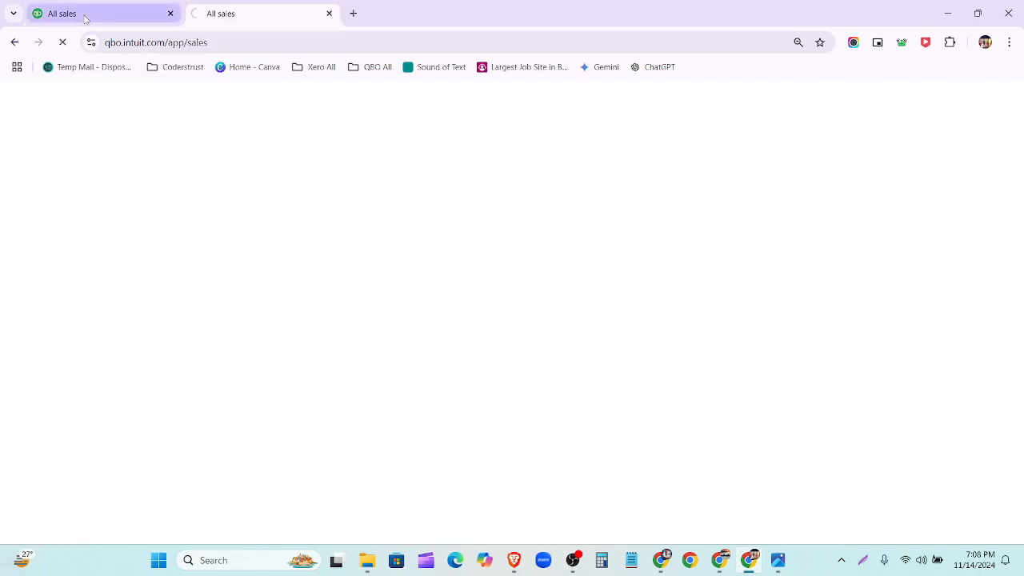
click(85, 16)
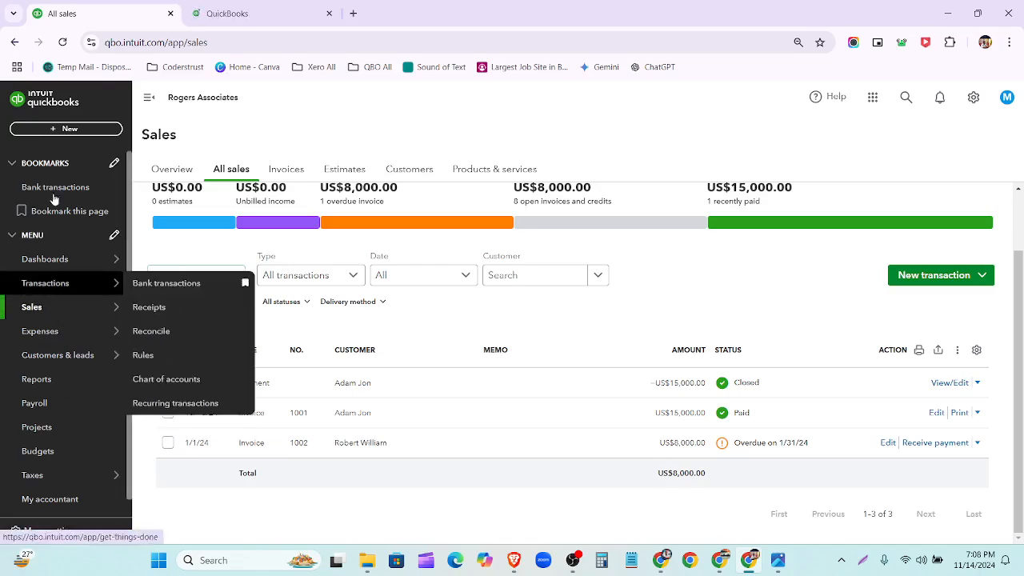
Go to Transactions and bring up the Chart of accounts page.
click(178, 381)
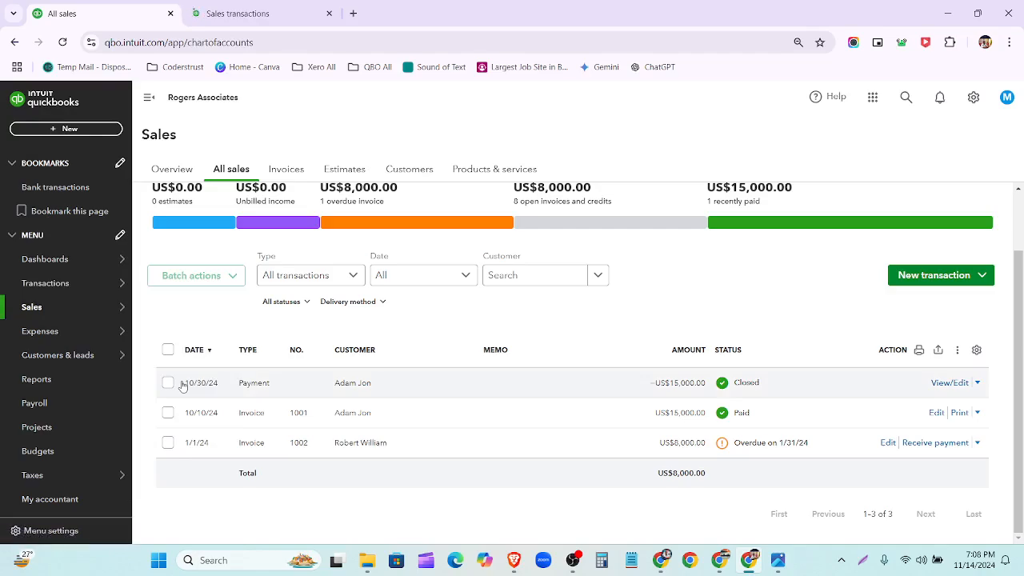
mouse_move(109, 291)
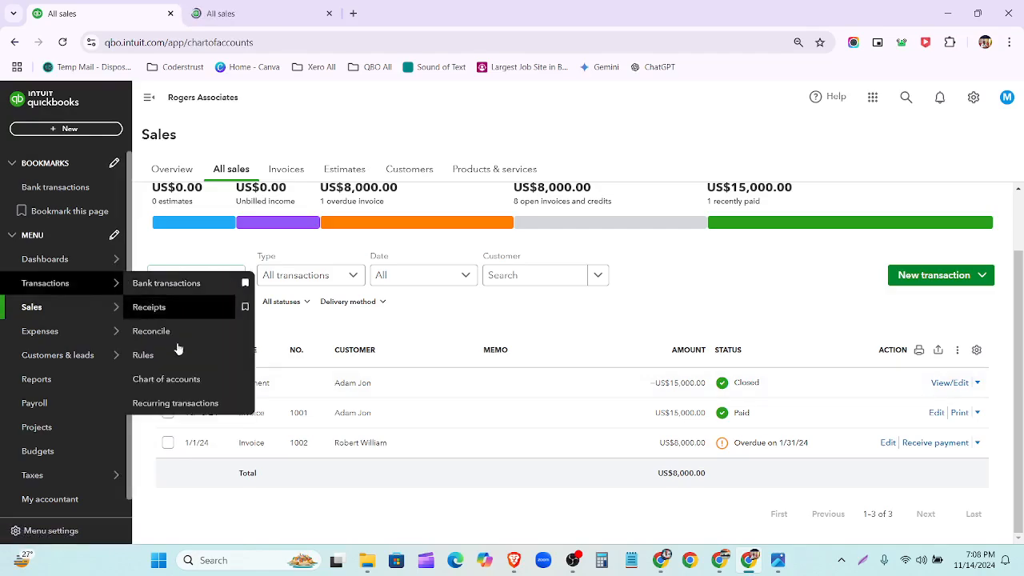
click(184, 381)
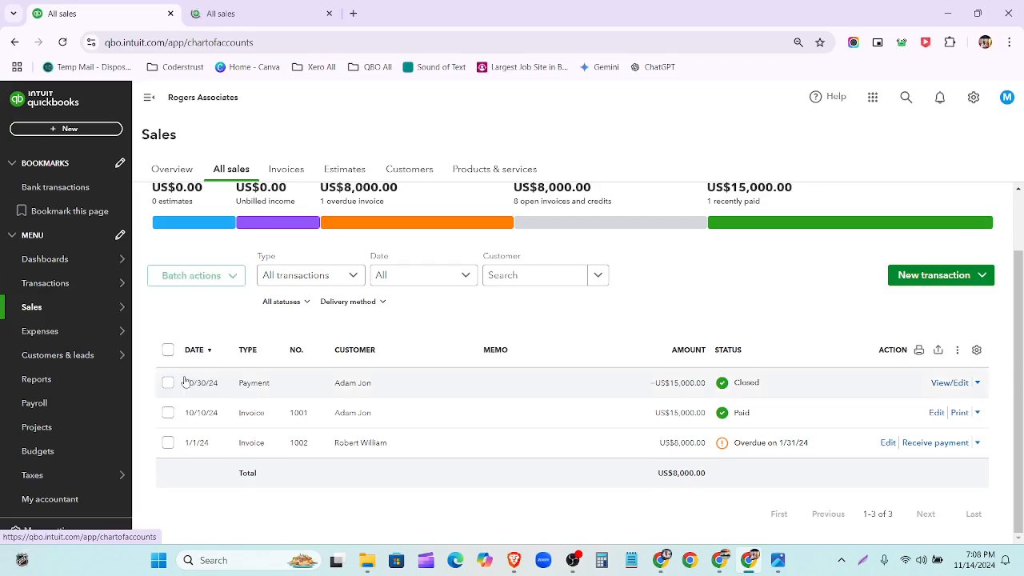
click(88, 292)
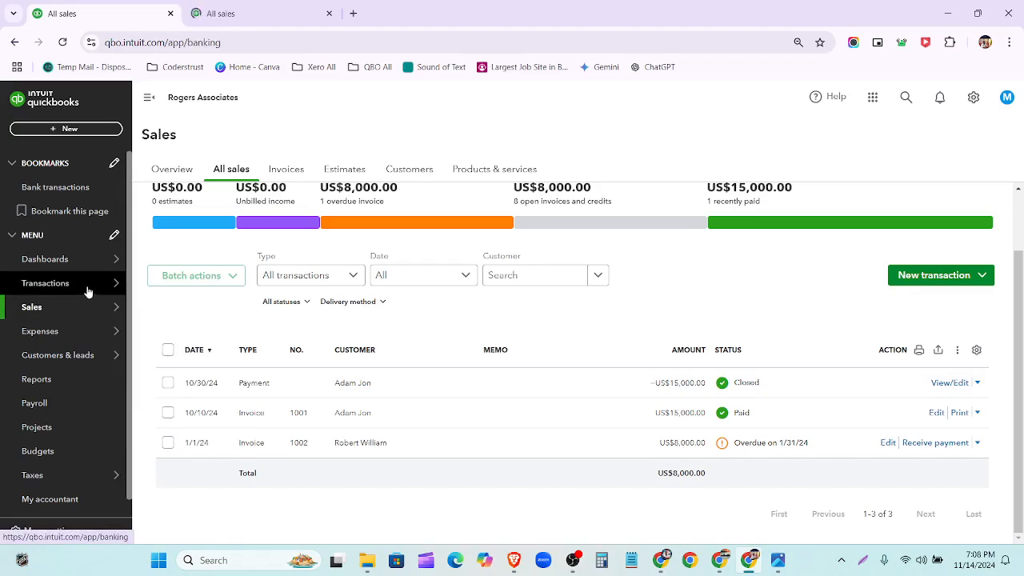
mouse_move(575, 568)
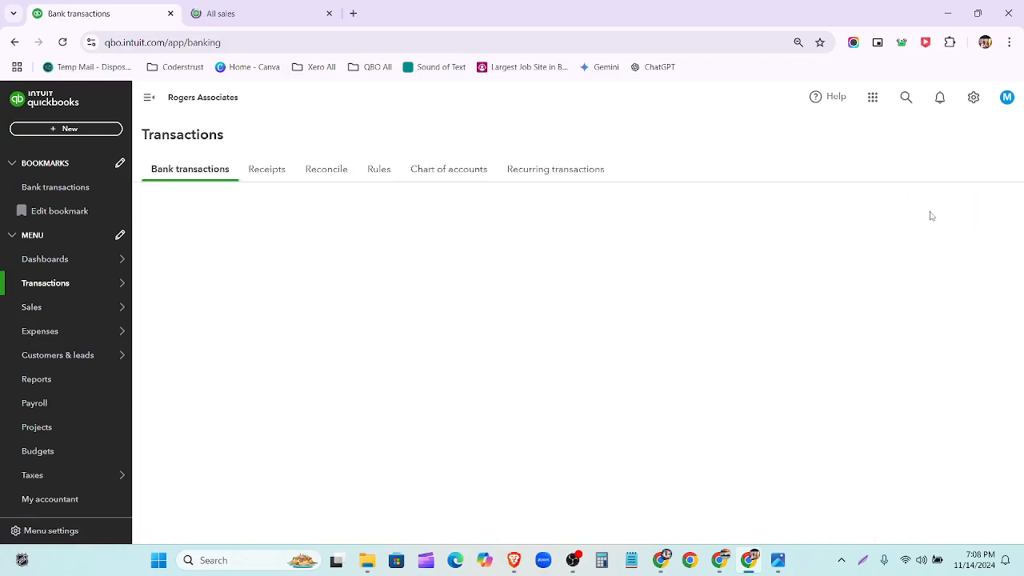
click(485, 177)
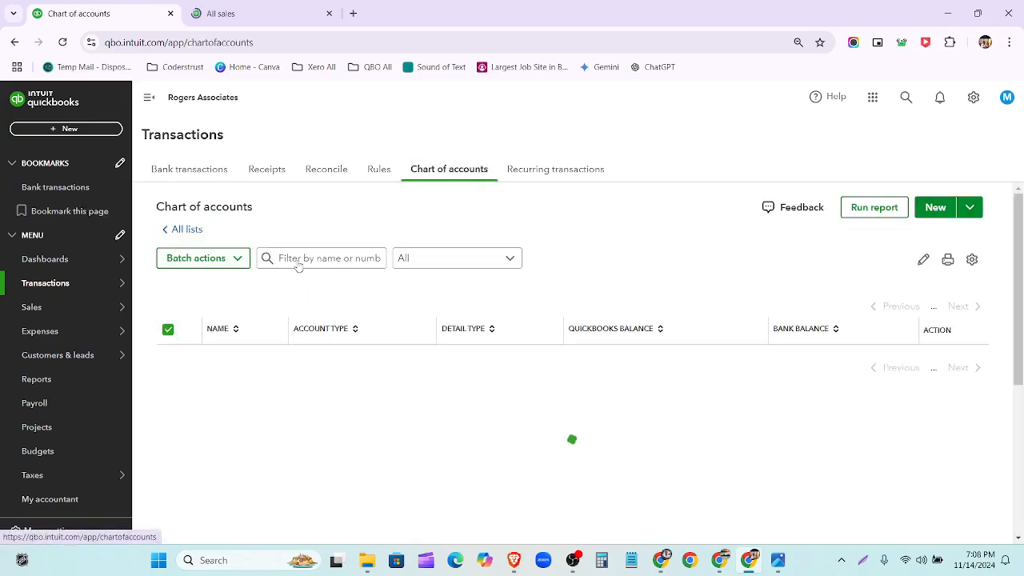
Filter the chart of accounts for 'Bad Deb', copy the text, and find no matching account.
click(297, 263)
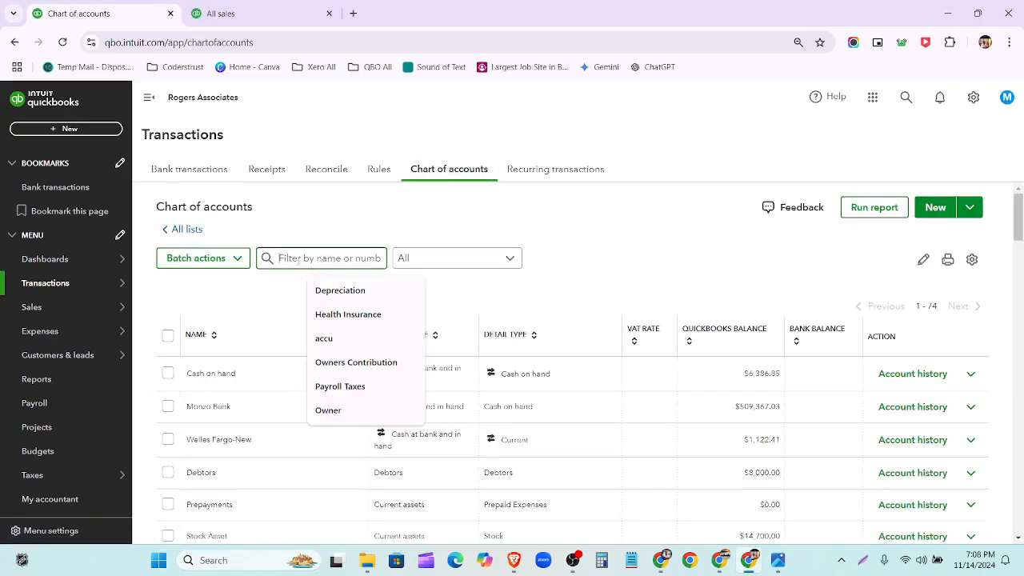
text(B)
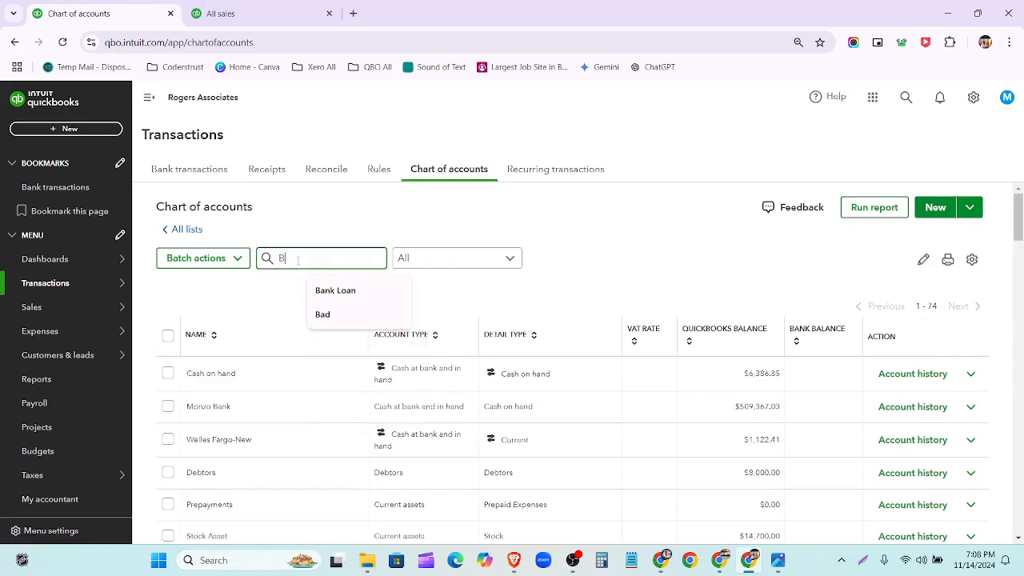
text(ad Debt)
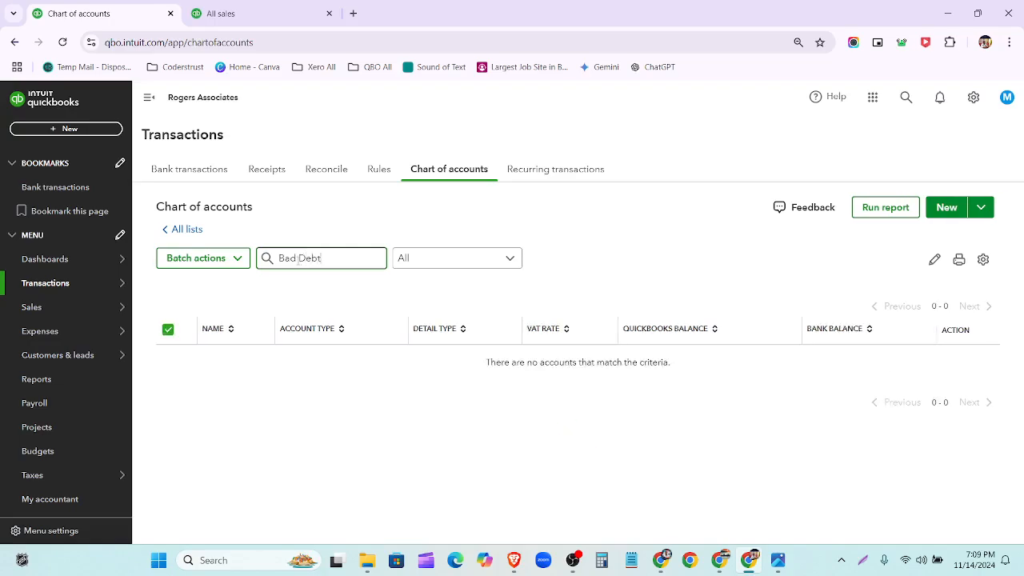
key(ctrl+a)
key(ctrl+c)
click(947, 209)
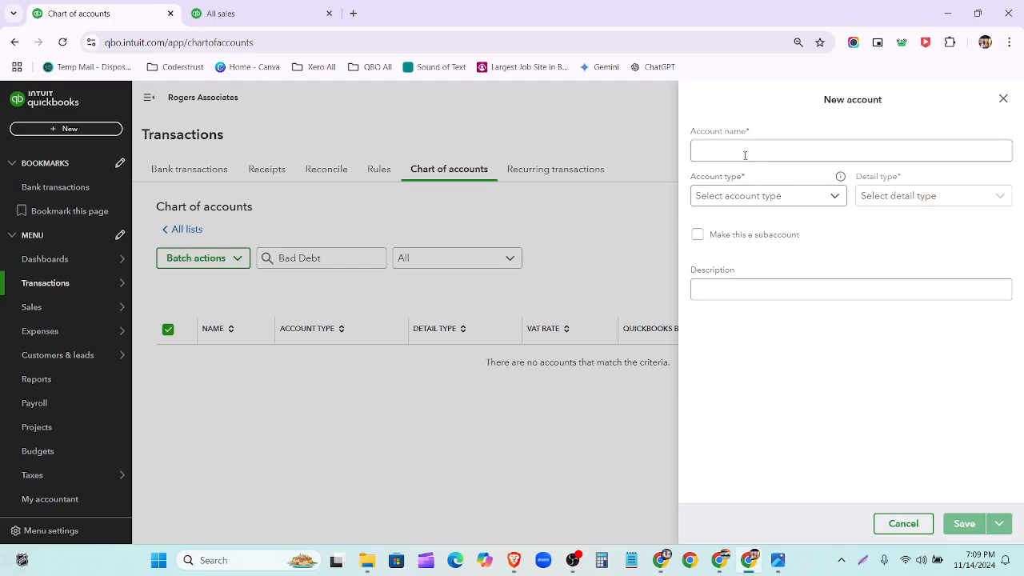
Name the new account Bad Debt, choose Expenses and Bad debts, and save it.
key(ctrl+v)
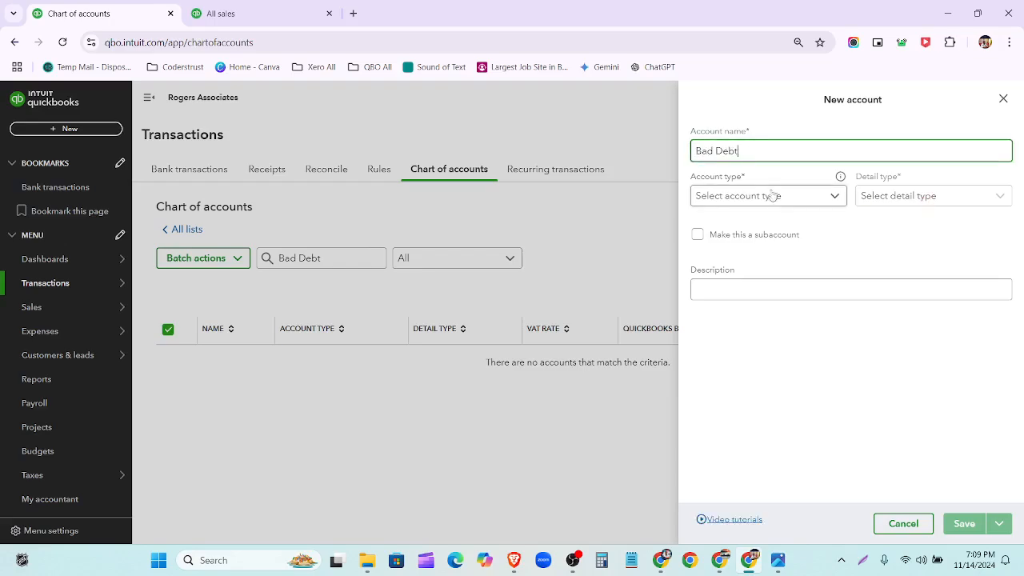
click(772, 198)
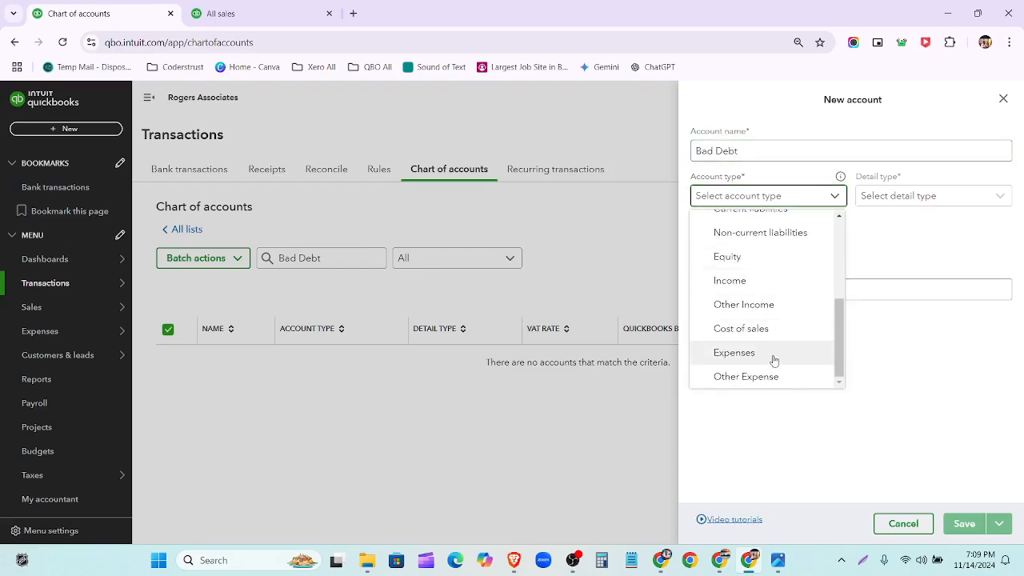
click(773, 353)
click(936, 198)
scroll(899, 241, down, 2)
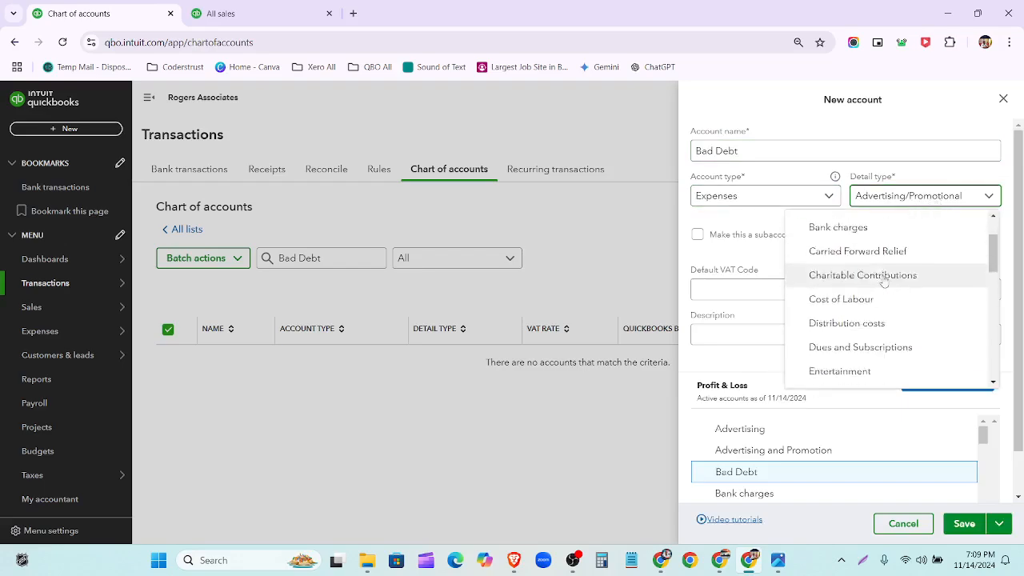
scroll(860, 272, up, 2)
click(857, 268)
scroll(860, 276, down, 1)
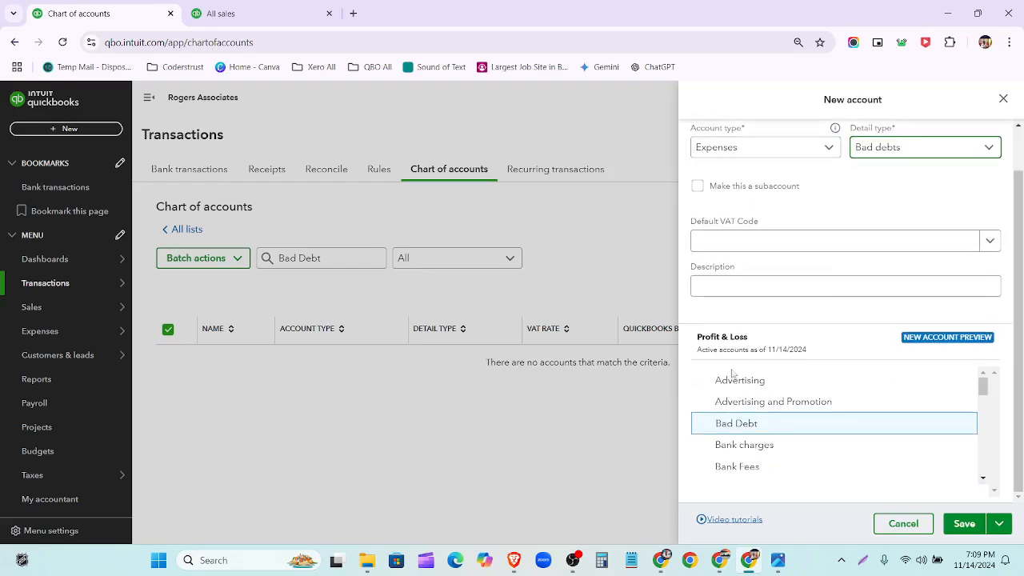
click(960, 524)
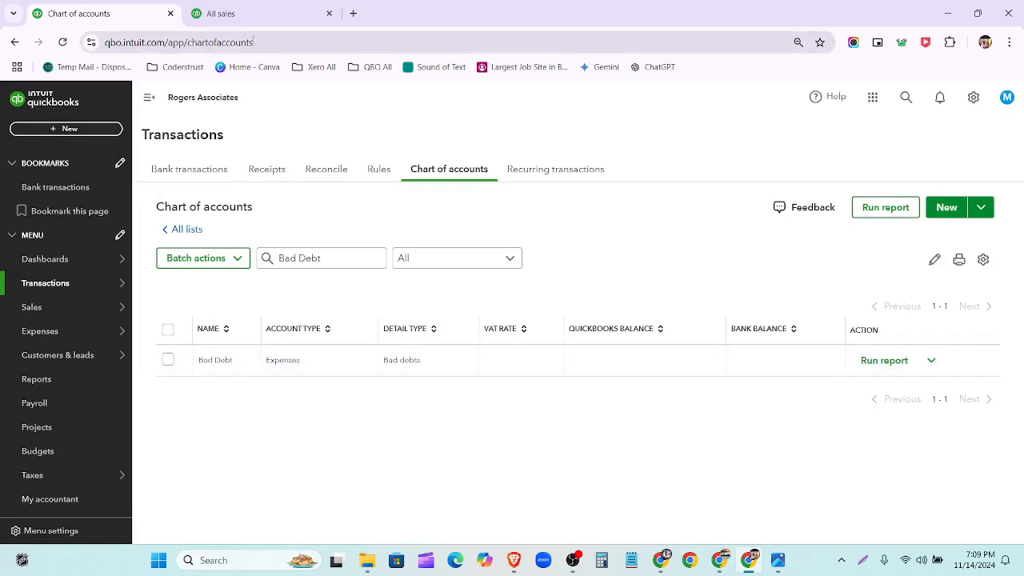
Go to the Products and services list.
right_click(137, 18)
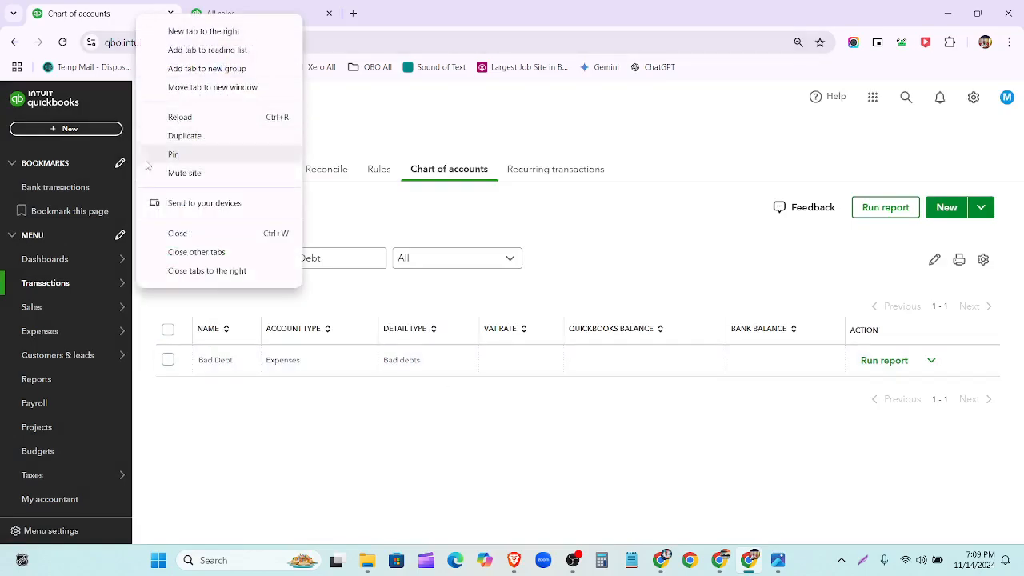
click(264, 413)
mouse_move(91, 306)
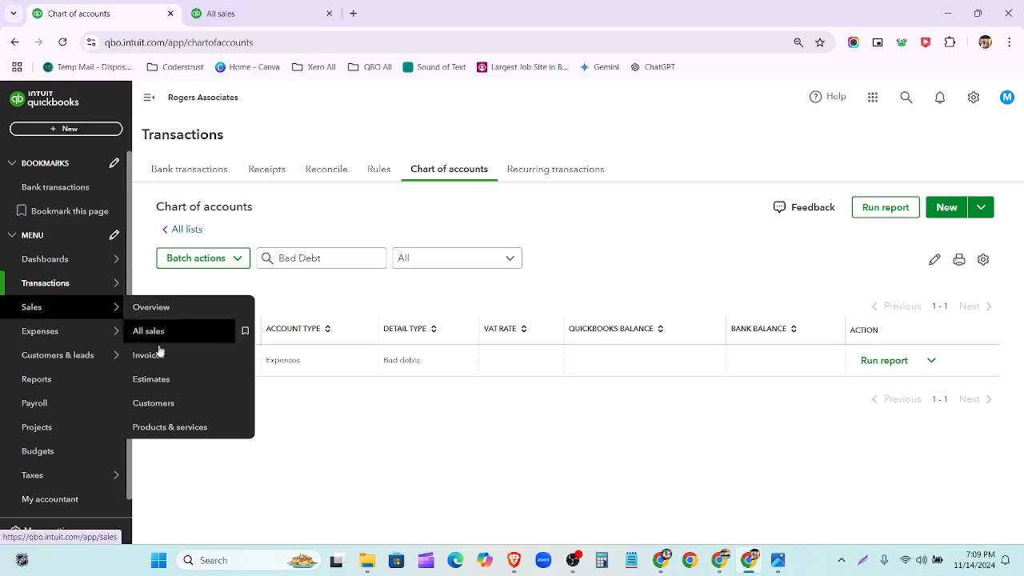
click(183, 428)
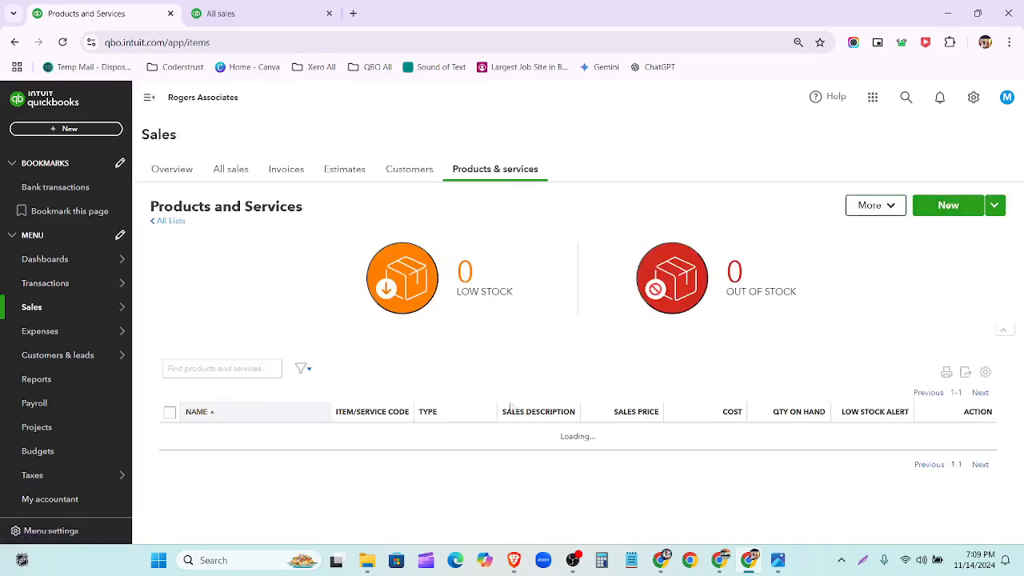
scroll(555, 290, down, 2)
scroll(567, 351, up, 2)
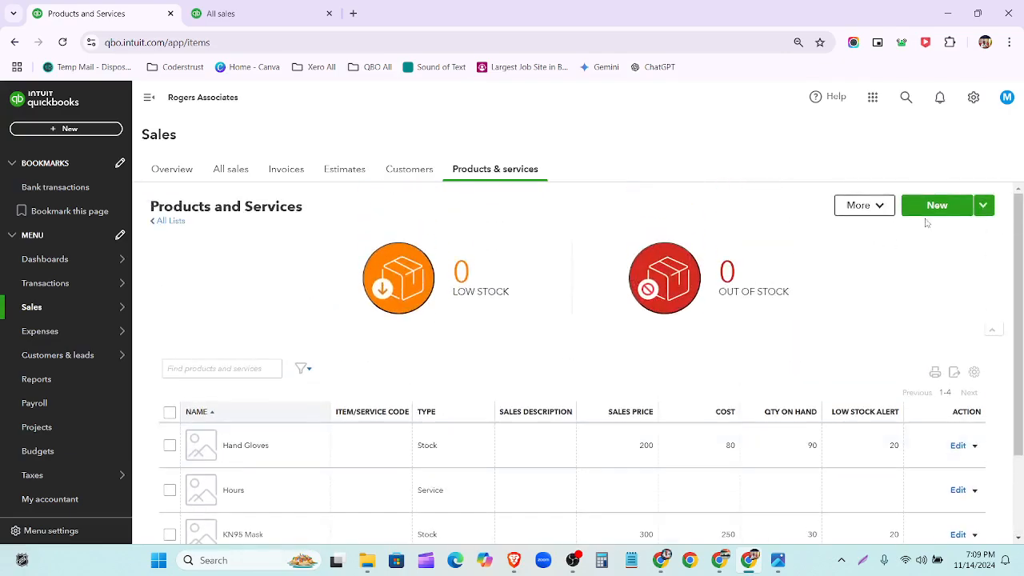
Begin a Bad Debt service item, then reload the page to discard the draft.
click(935, 208)
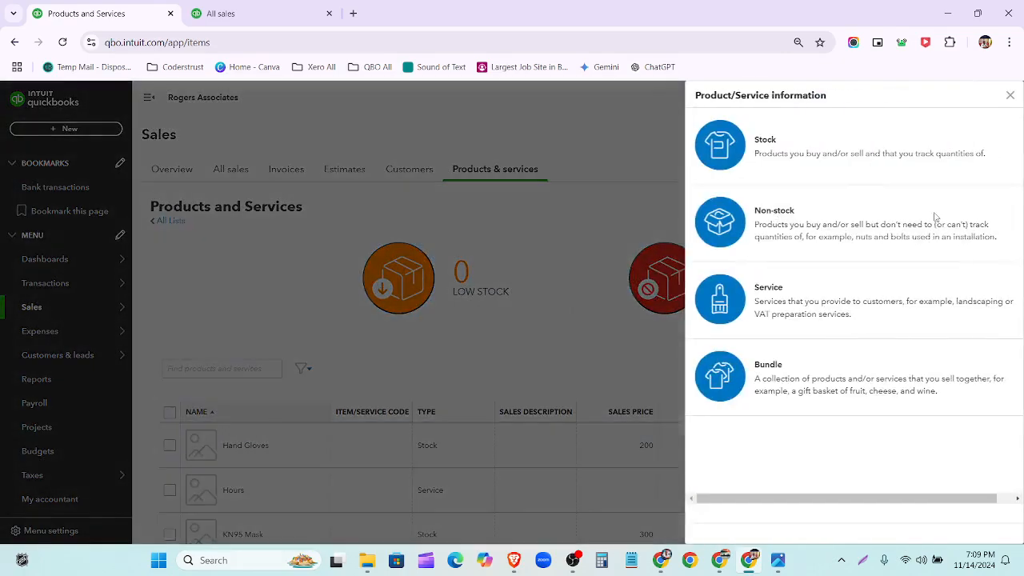
click(780, 292)
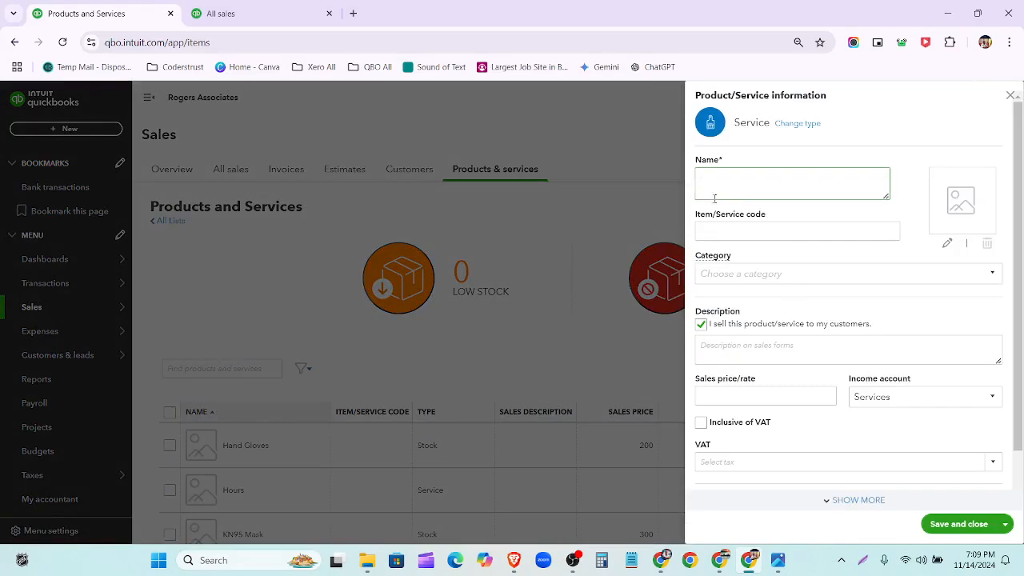
key(ctrl+v)
click(757, 396)
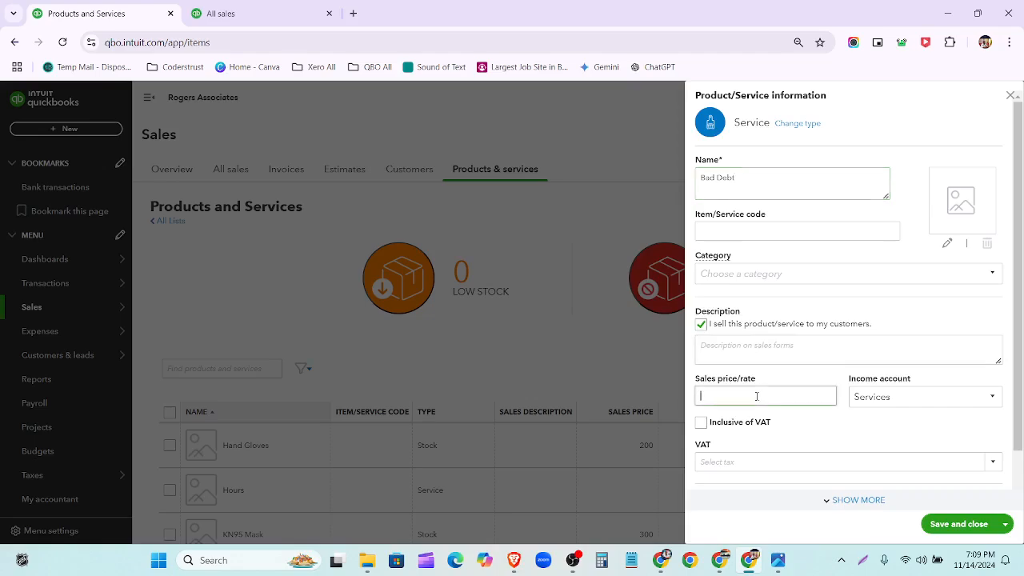
click(992, 407)
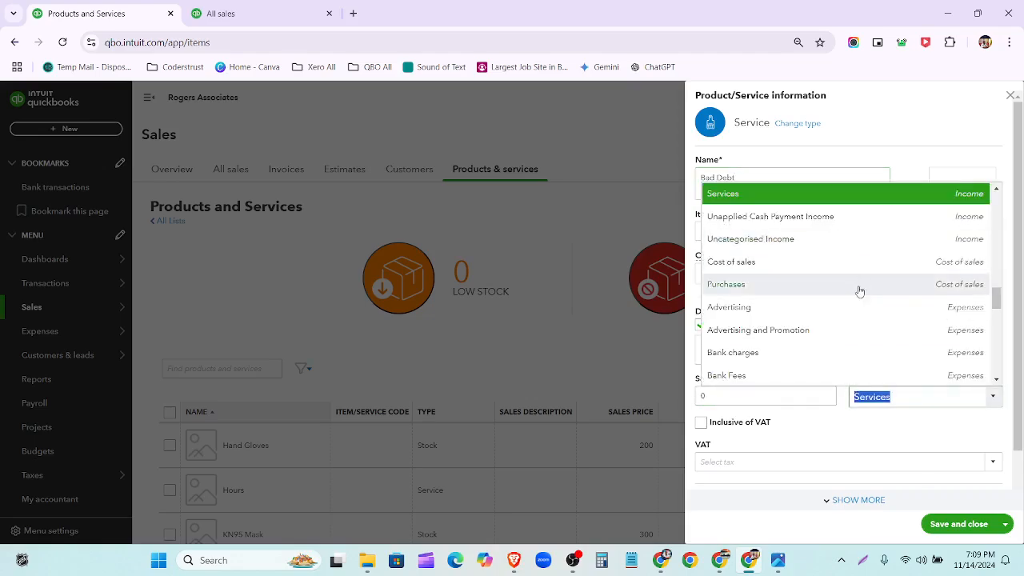
scroll(858, 296, down, 2)
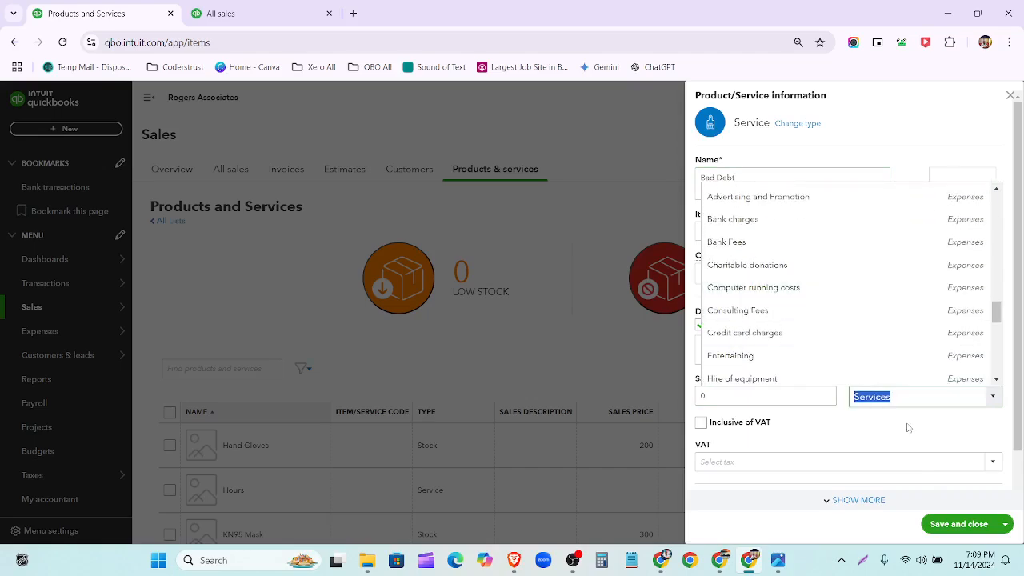
text(Bad)
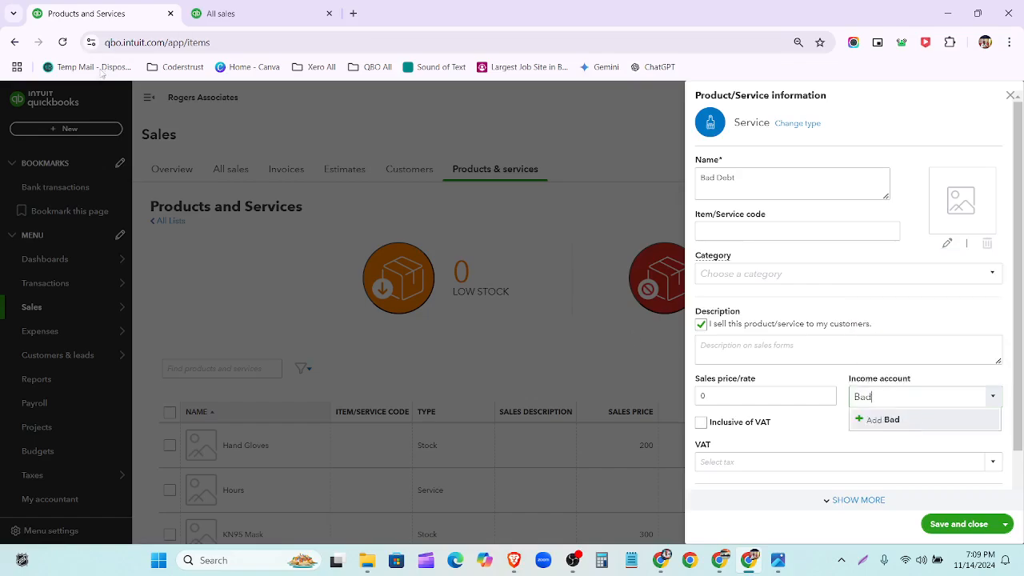
click(62, 42)
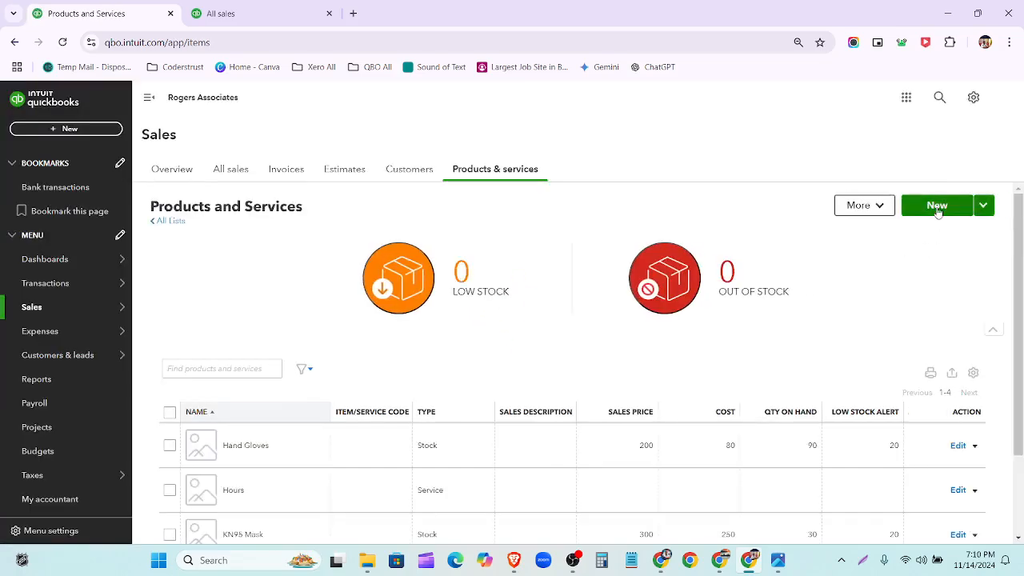
Create service 'Bad Debt' with price 0 and Bad Debt as income account, and save it.
click(937, 207)
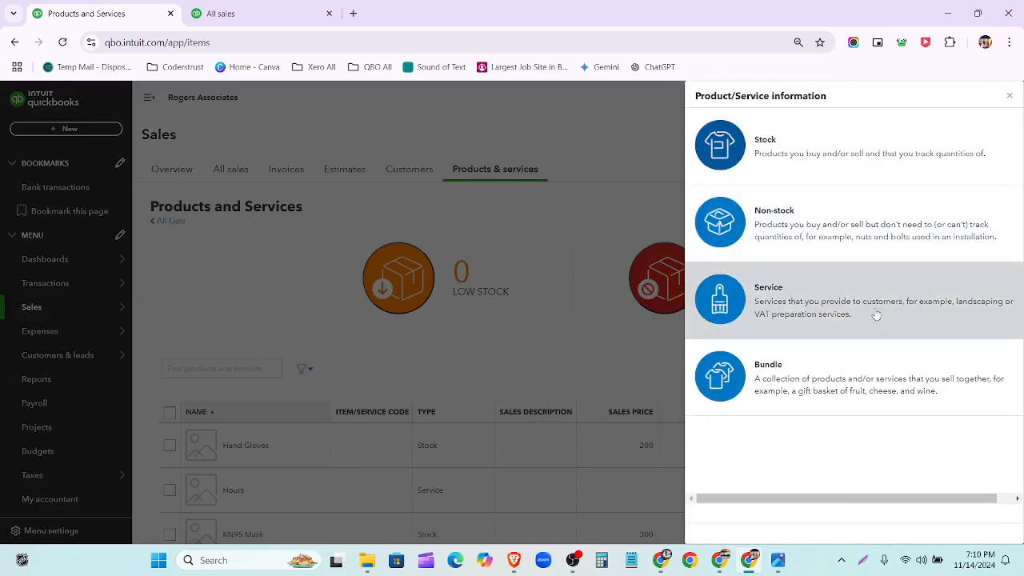
click(876, 314)
click(758, 186)
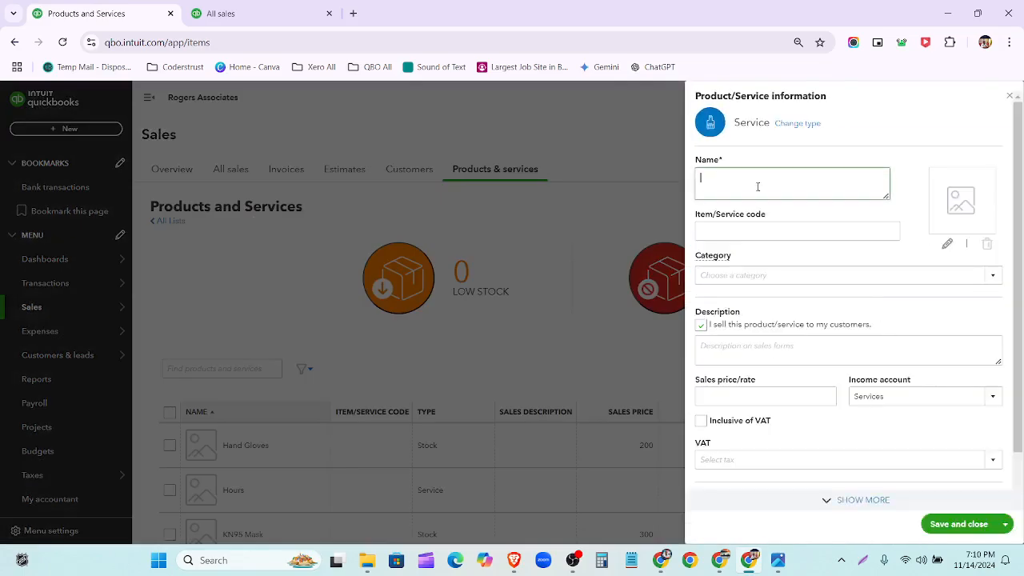
text(Bad Debt)
click(768, 396)
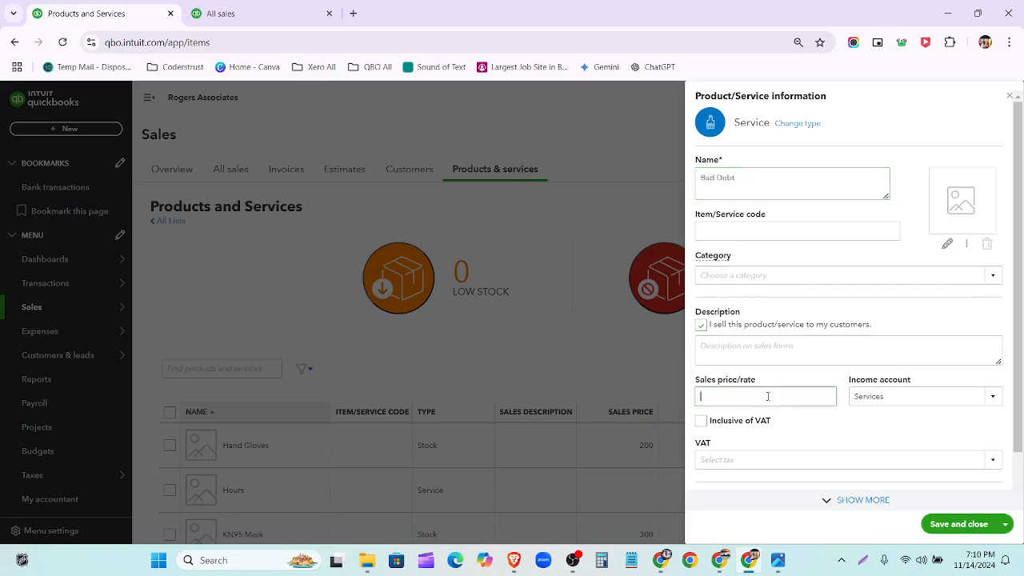
text(0)
click(955, 396)
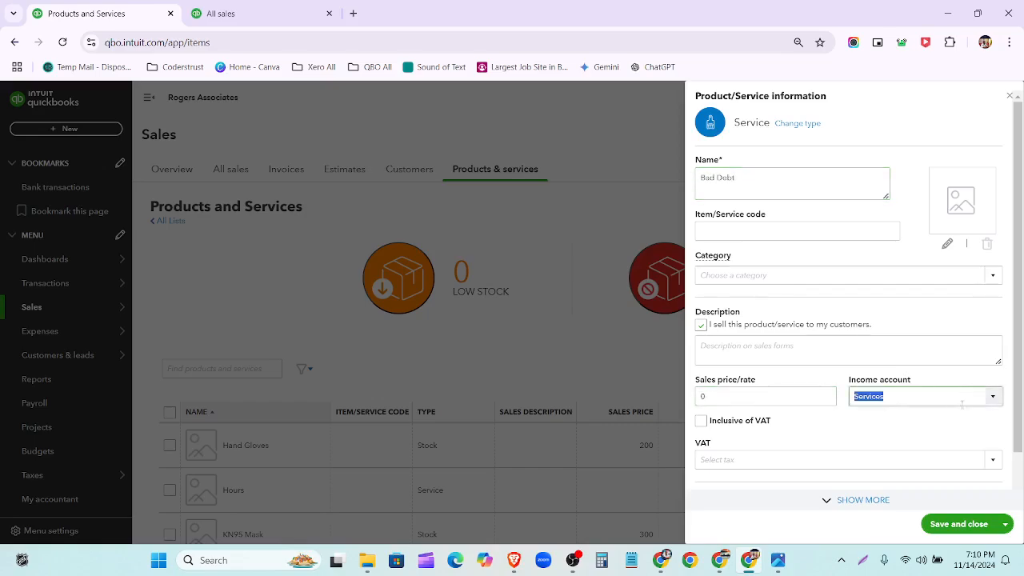
click(993, 398)
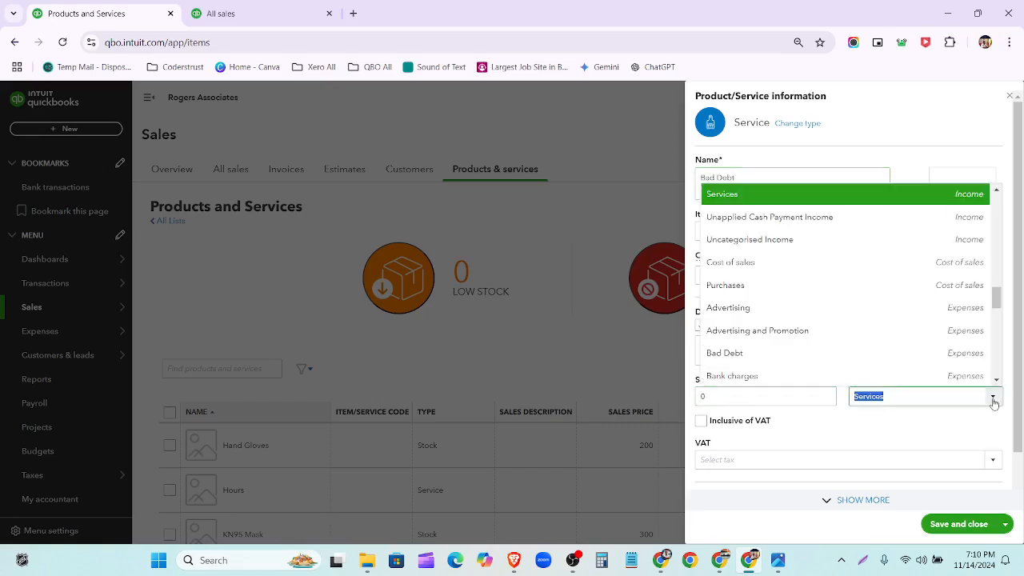
click(893, 353)
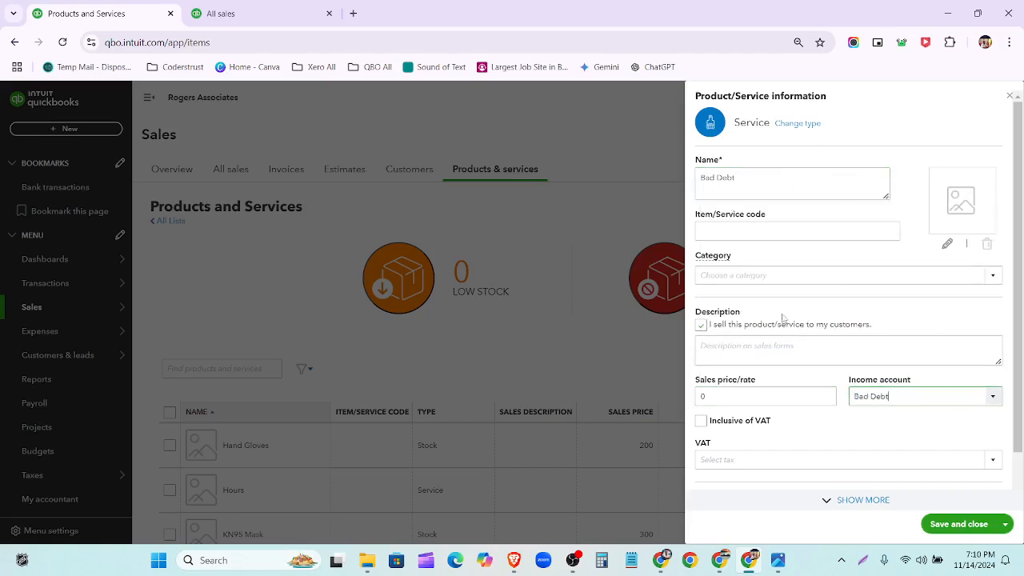
click(944, 525)
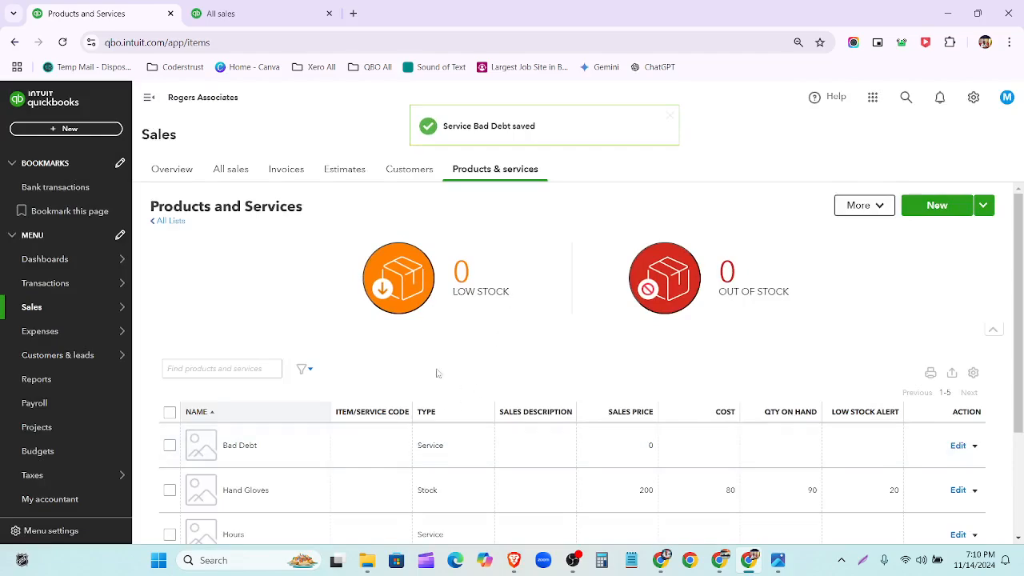
click(63, 130)
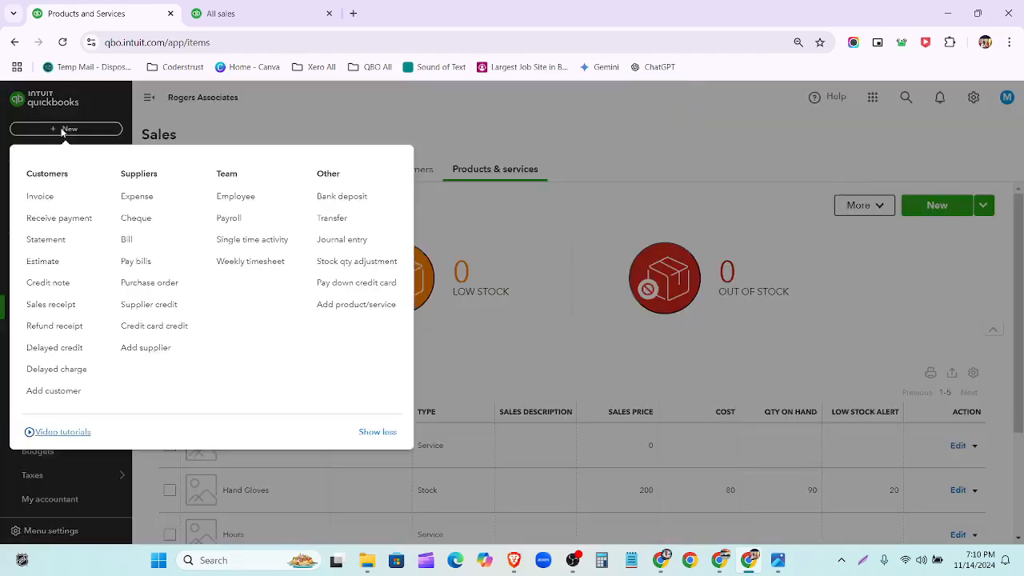
Start credit note 1003 and assign it the customer from invoice 1002.
click(87, 290)
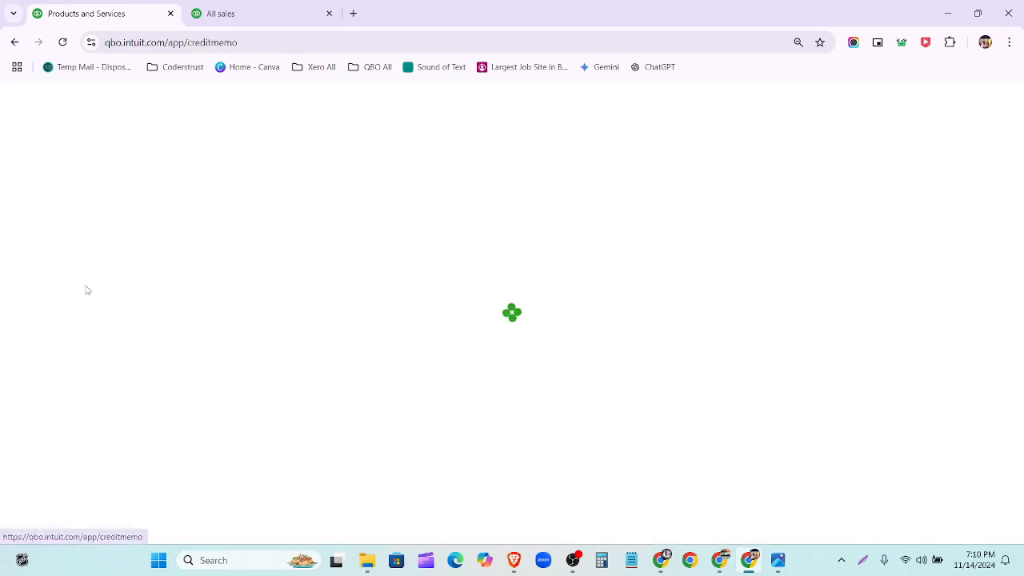
click(240, 13)
scroll(344, 392, down, 1)
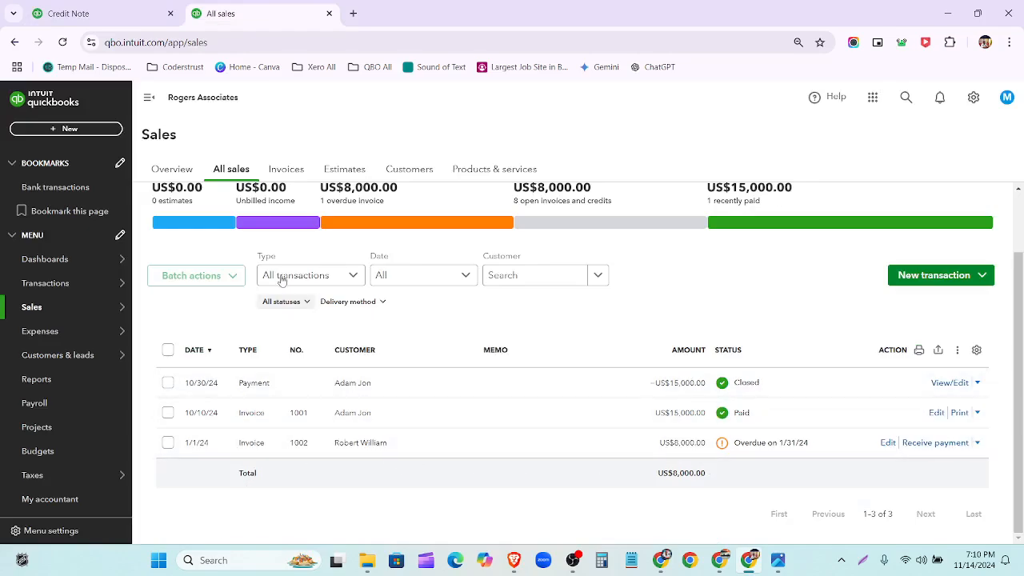
click(140, 8)
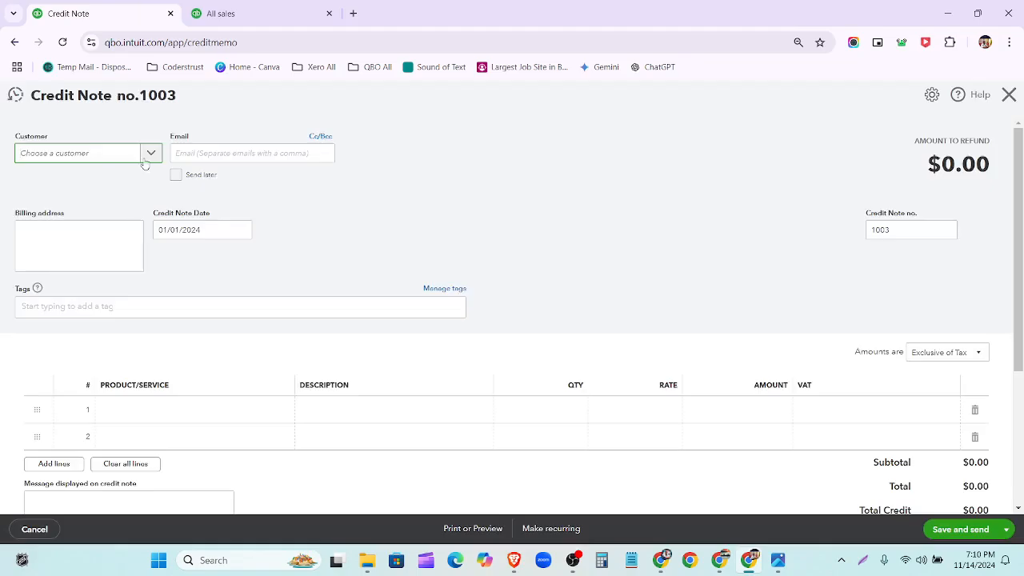
click(222, 16)
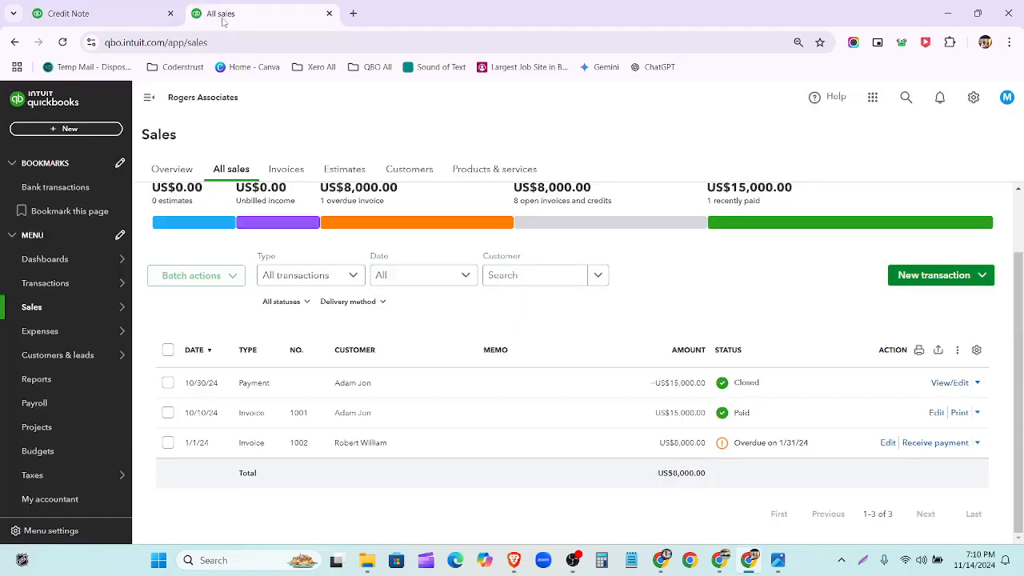
click(136, 15)
click(148, 153)
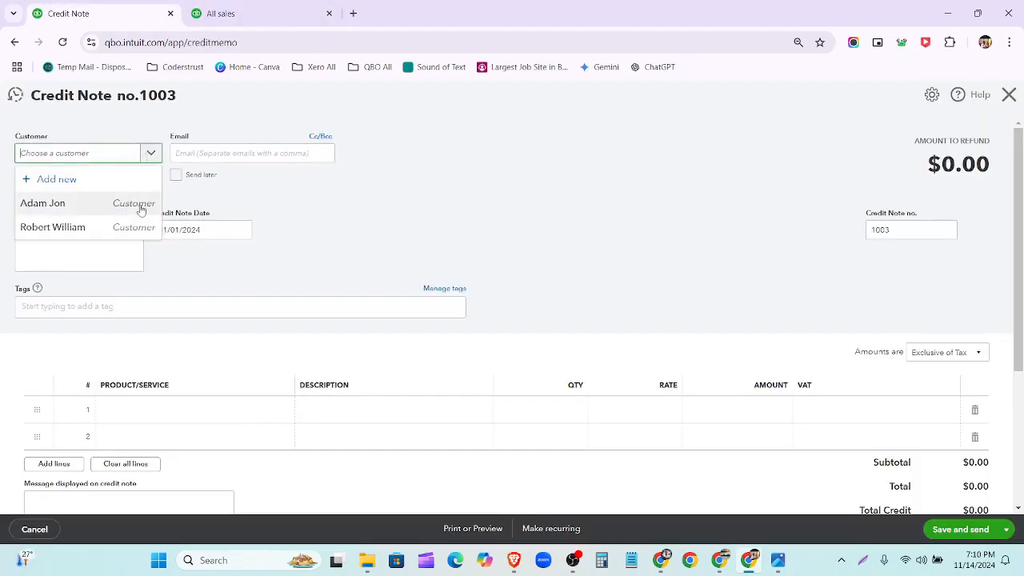
click(140, 228)
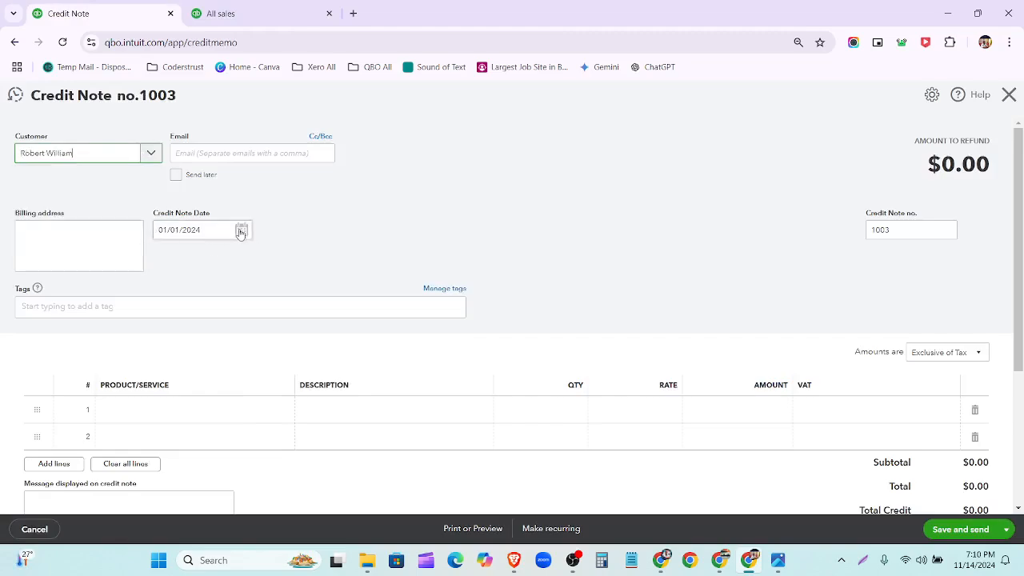
Date the credit note 11/14/2024 and begin editing its first item line.
click(241, 231)
click(267, 263)
click(267, 263)
click(266, 263)
click(266, 263)
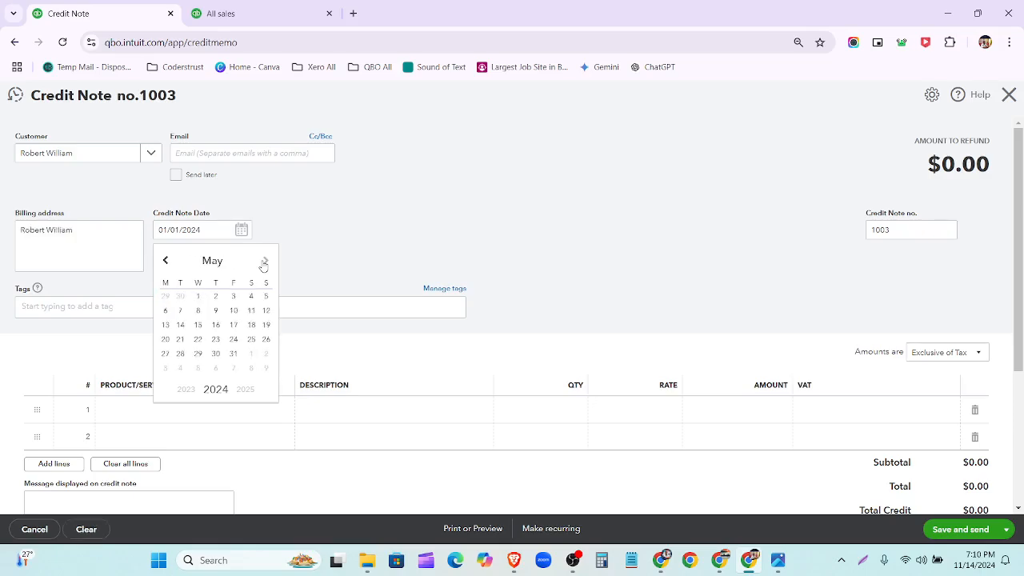
click(266, 263)
click(266, 263)
click(266, 263)
click(265, 262)
click(265, 262)
click(265, 262)
click(217, 325)
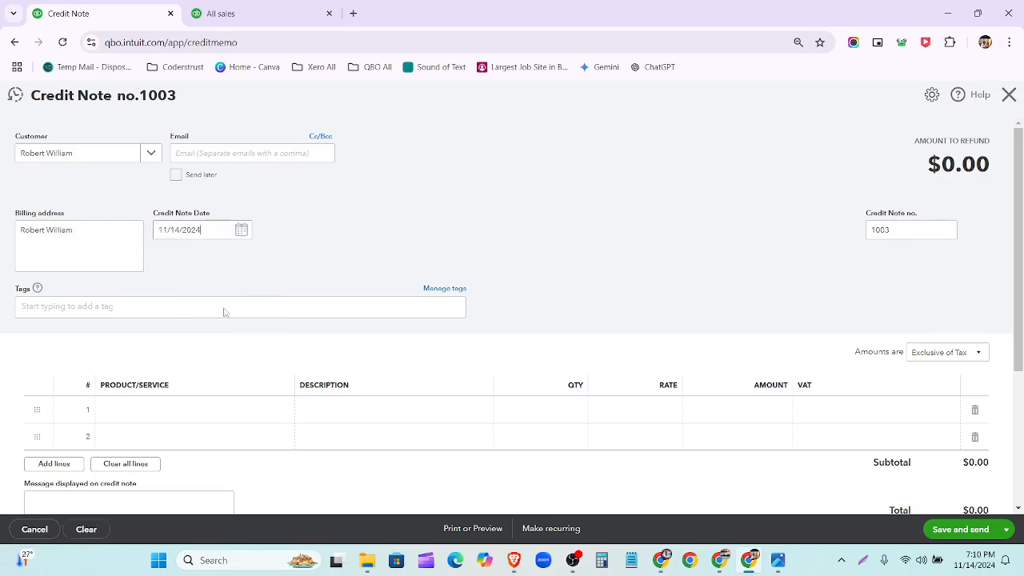
scroll(232, 285, down, 1)
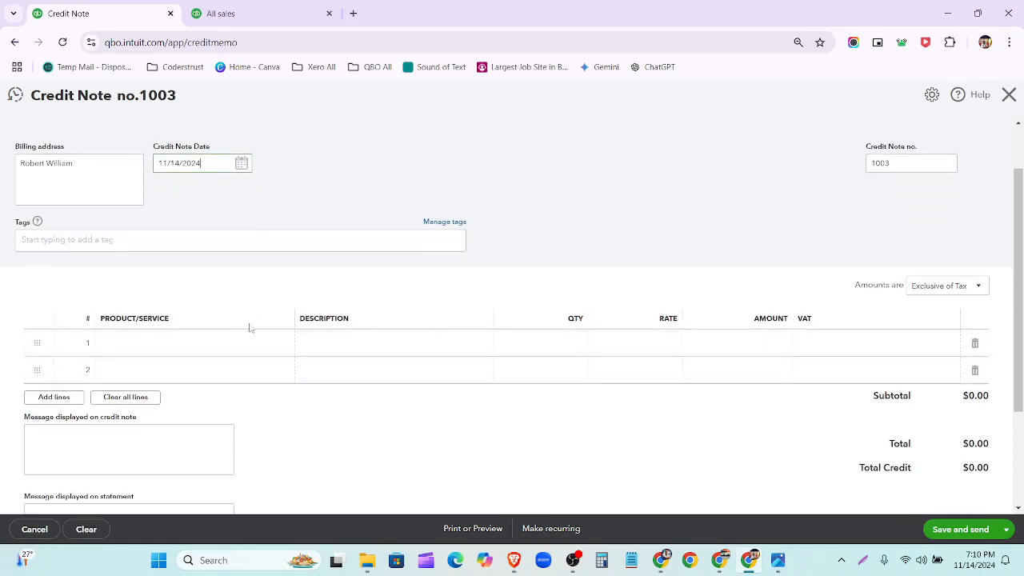
scroll(250, 320, up, 1)
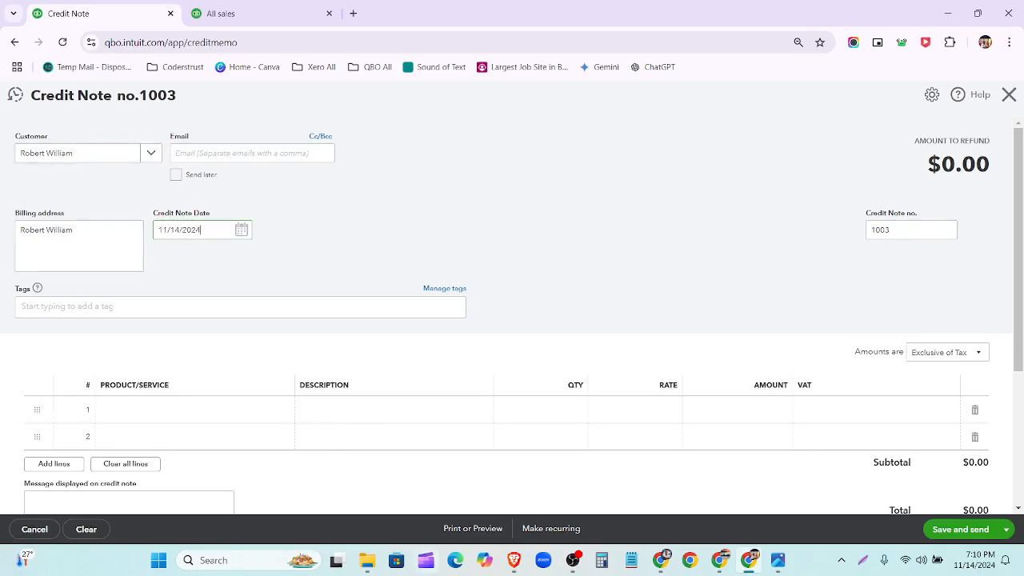
click(198, 412)
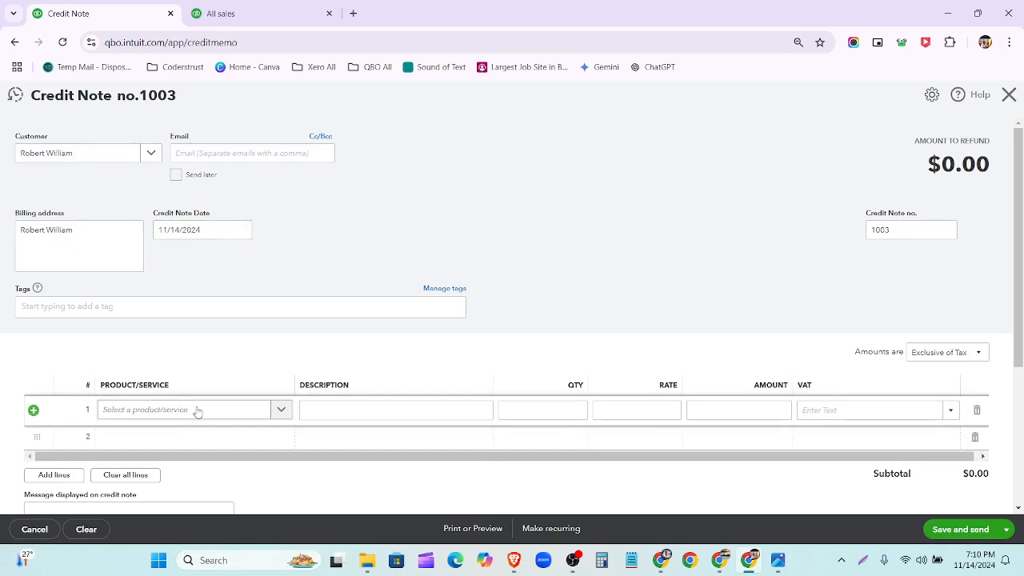
Put Bad Debt on line 1 and check invoice 1002's 8,000.00 balance in All sales.
click(198, 410)
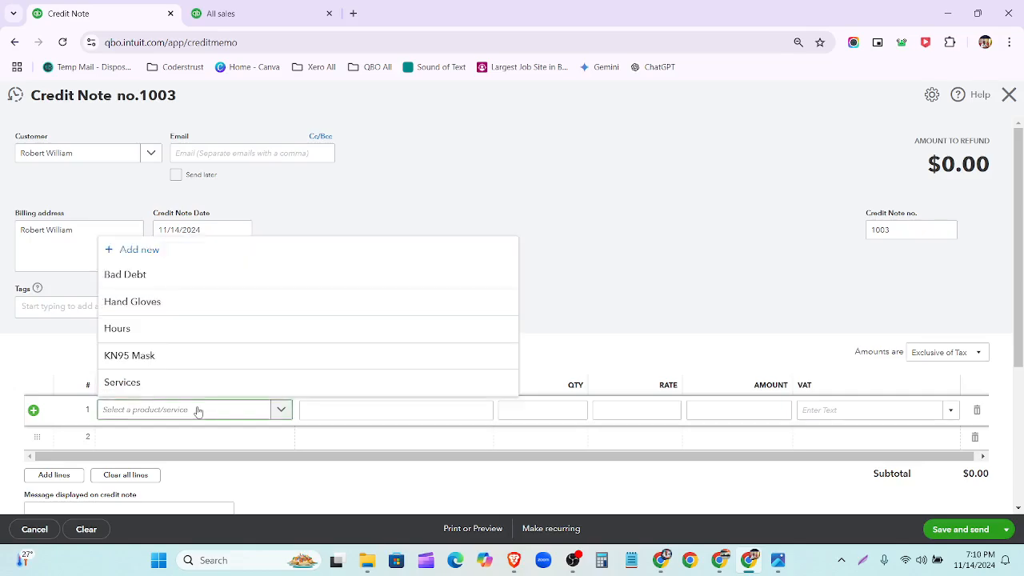
text(bad)
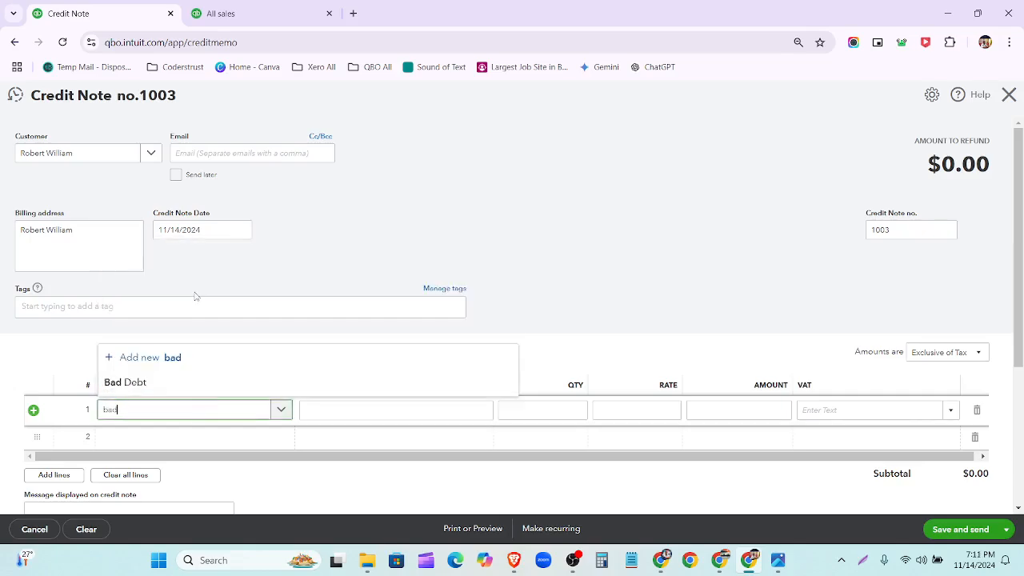
click(202, 389)
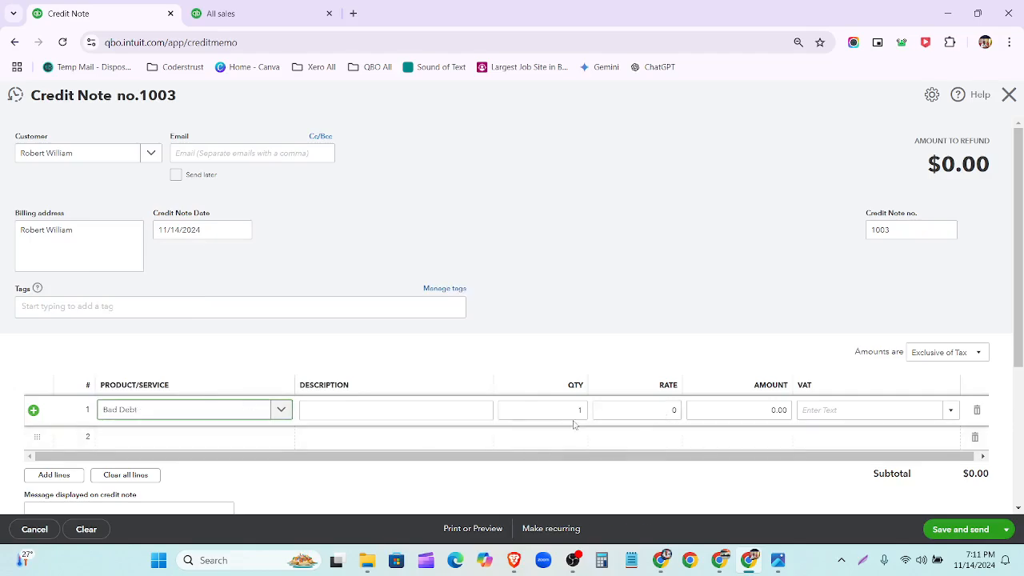
click(221, 13)
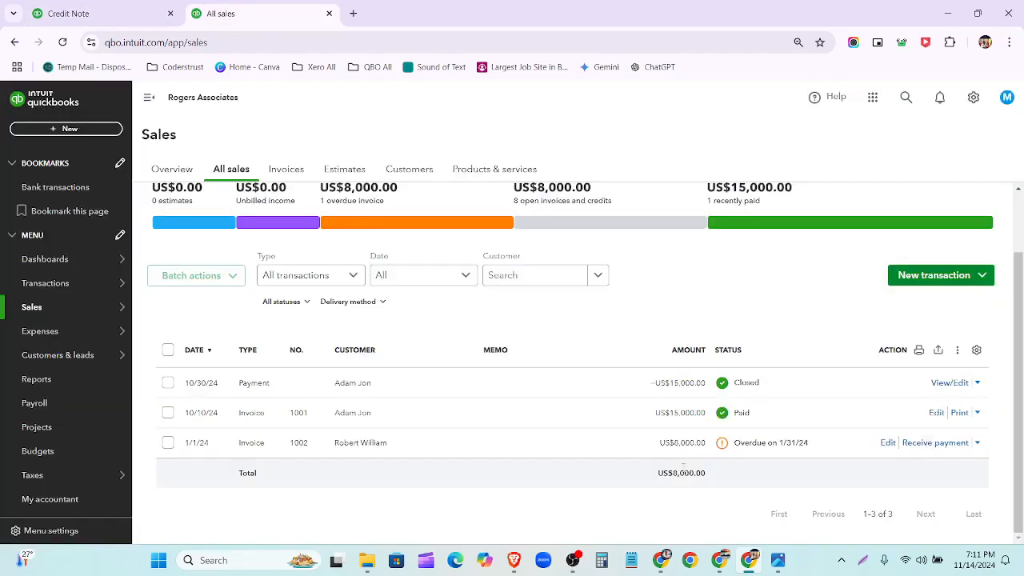
drag(675, 450, 706, 450)
key(ctrl+c)
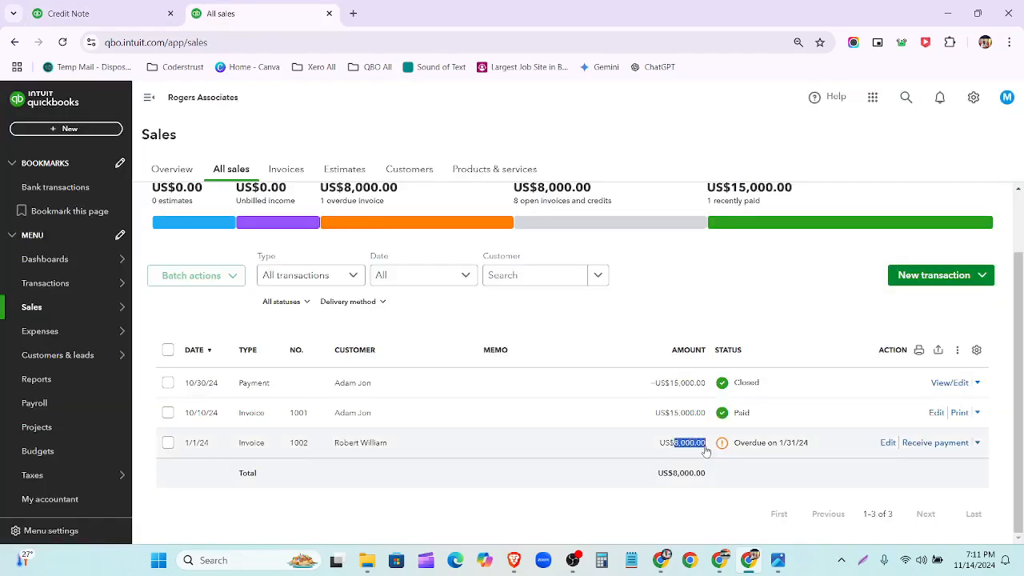
click(600, 535)
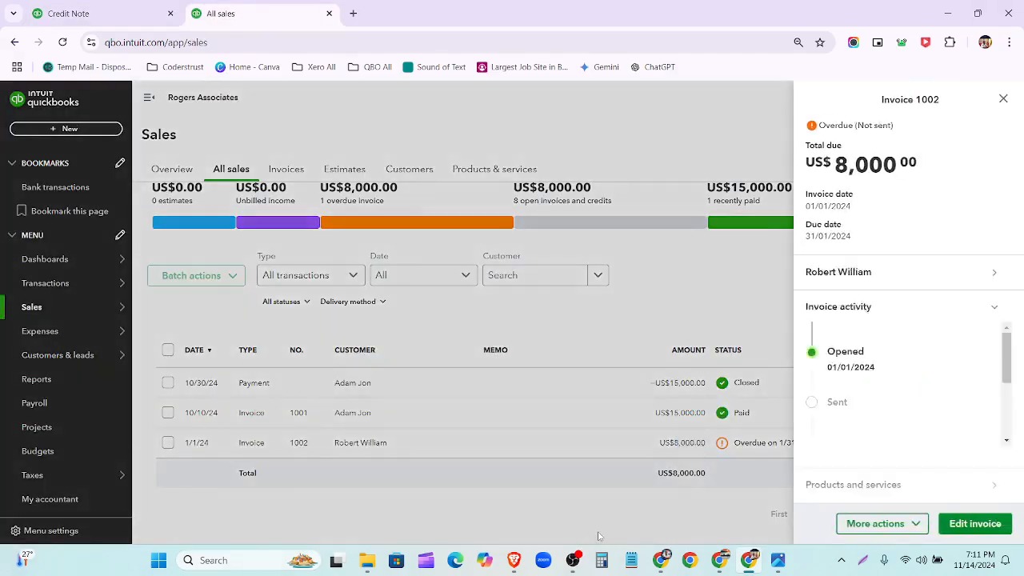
click(126, 10)
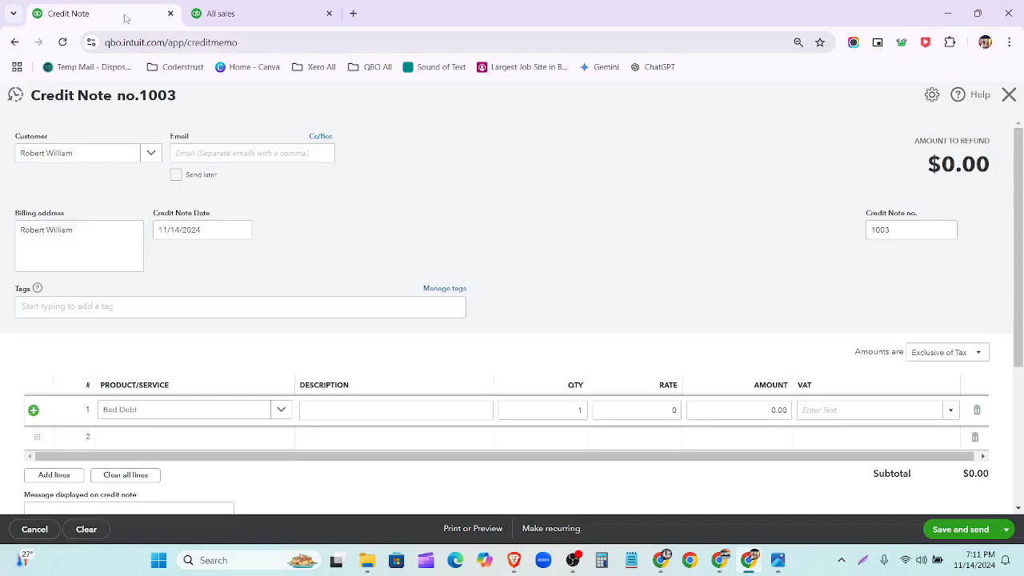
Enter a rate of 8,000.00 on the Bad Debt line, giving an 8,000.00 amount.
click(675, 410)
key(ctrl+v)
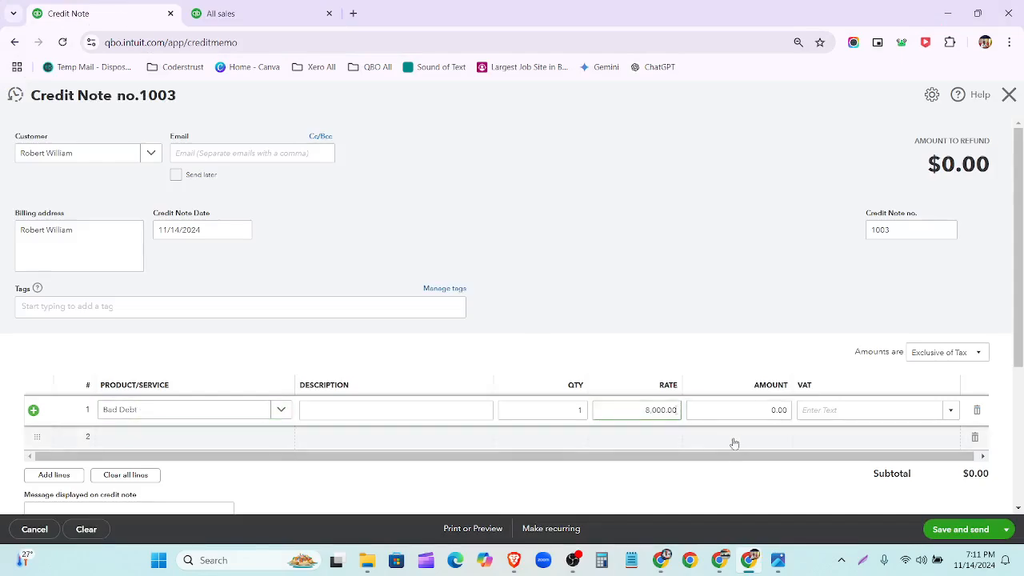
click(770, 410)
click(868, 413)
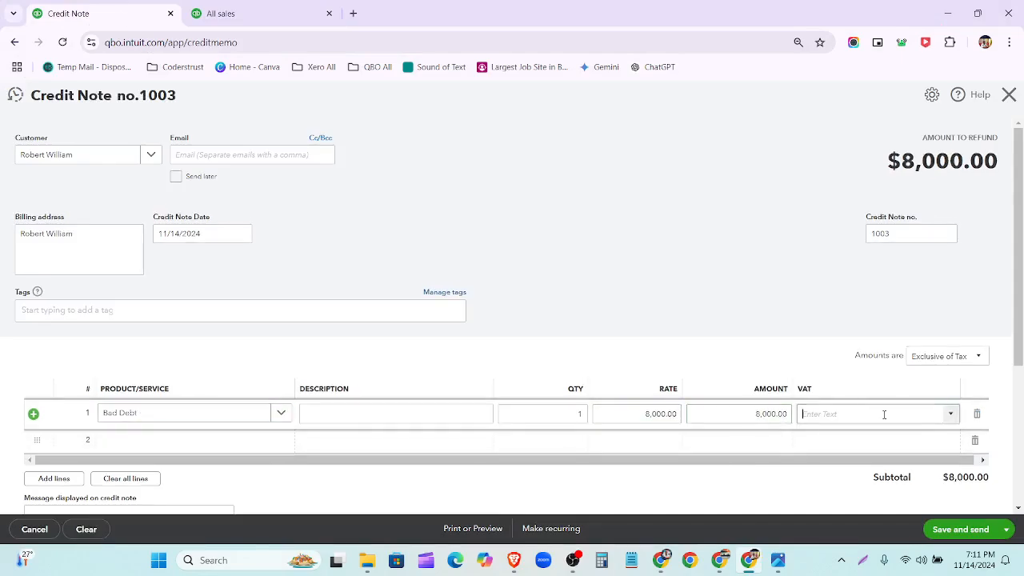
Recheck invoice 1002 in All sales, then set the line's VAT to Exempt.
click(264, 23)
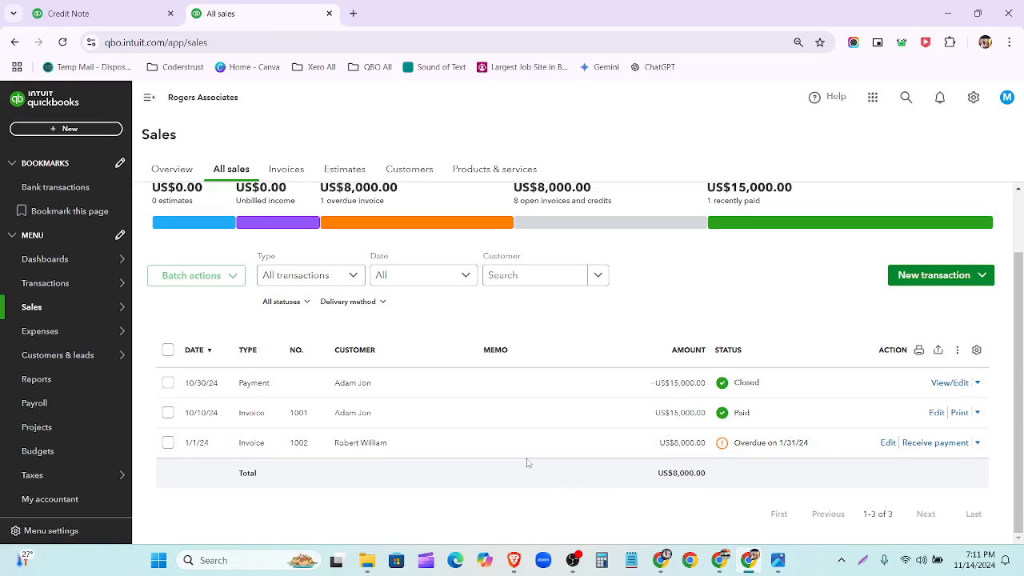
click(78, 18)
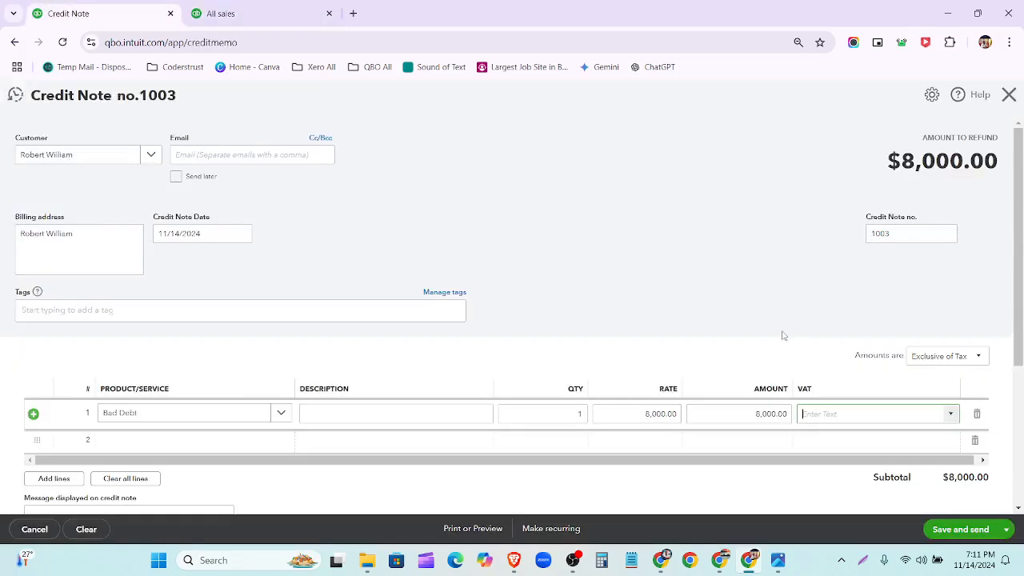
click(952, 414)
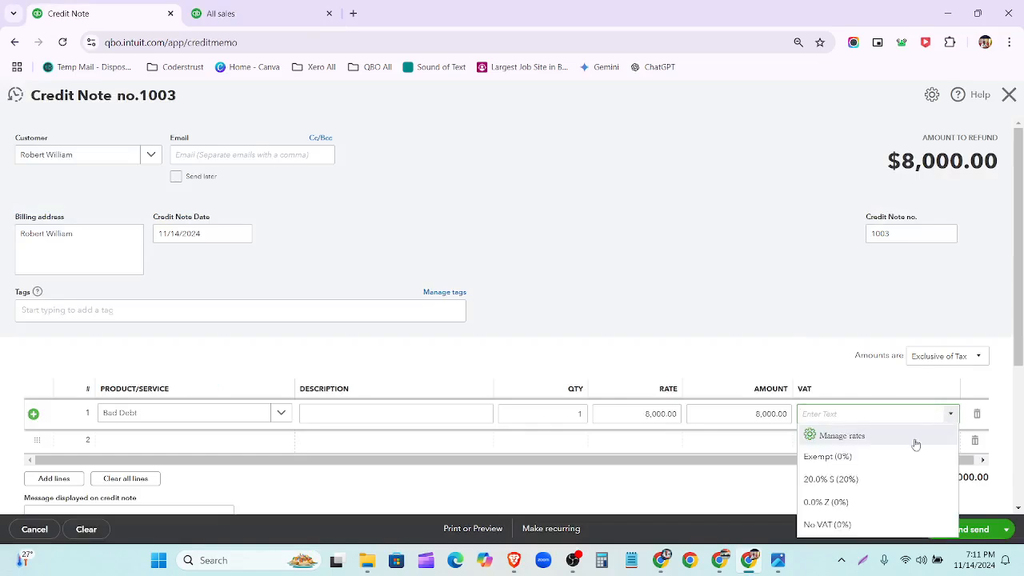
click(890, 458)
scroll(809, 450, down, 3)
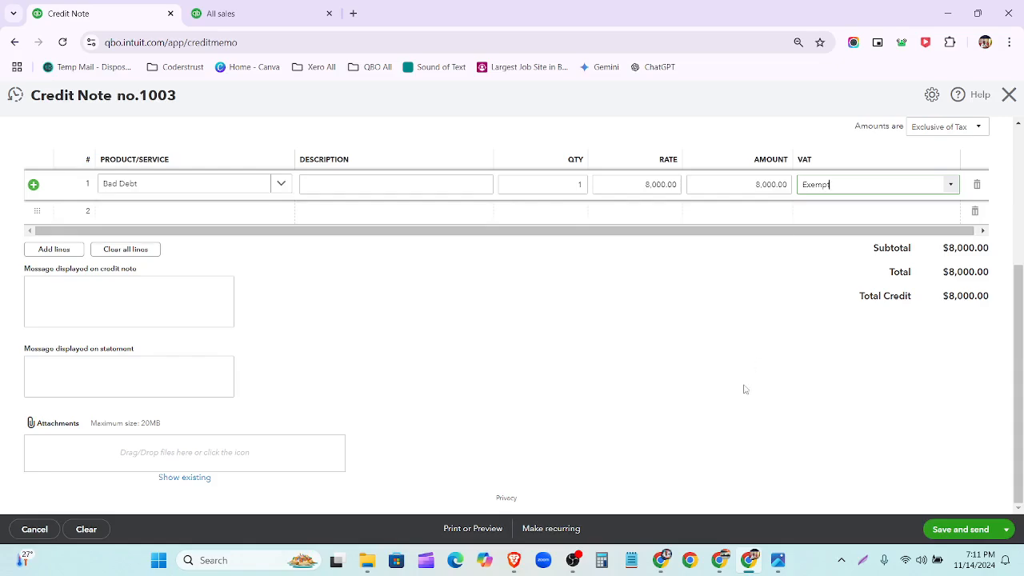
click(1005, 529)
Save and close credit note 1003, then return to the All sales list.
click(989, 506)
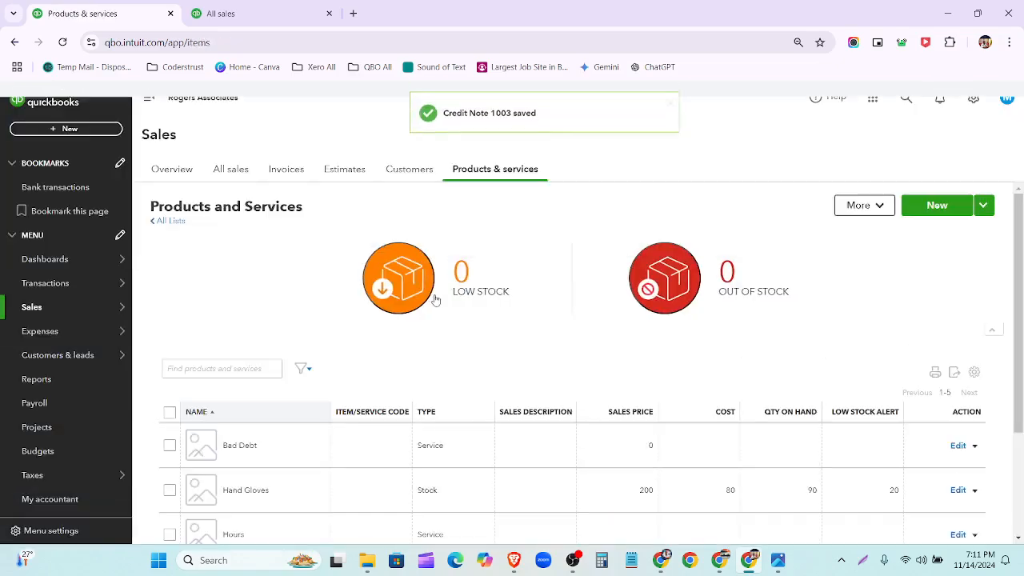
click(224, 14)
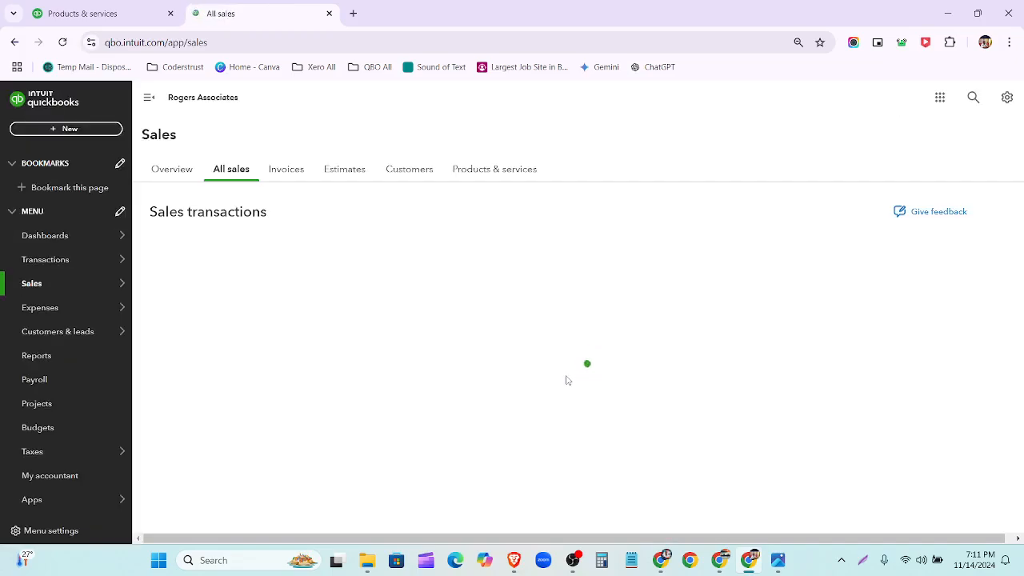
Annotate the All sales list: new payment, credit note at −US$8,000.00, and invoice 1002 rows.
scroll(472, 334, down, 2)
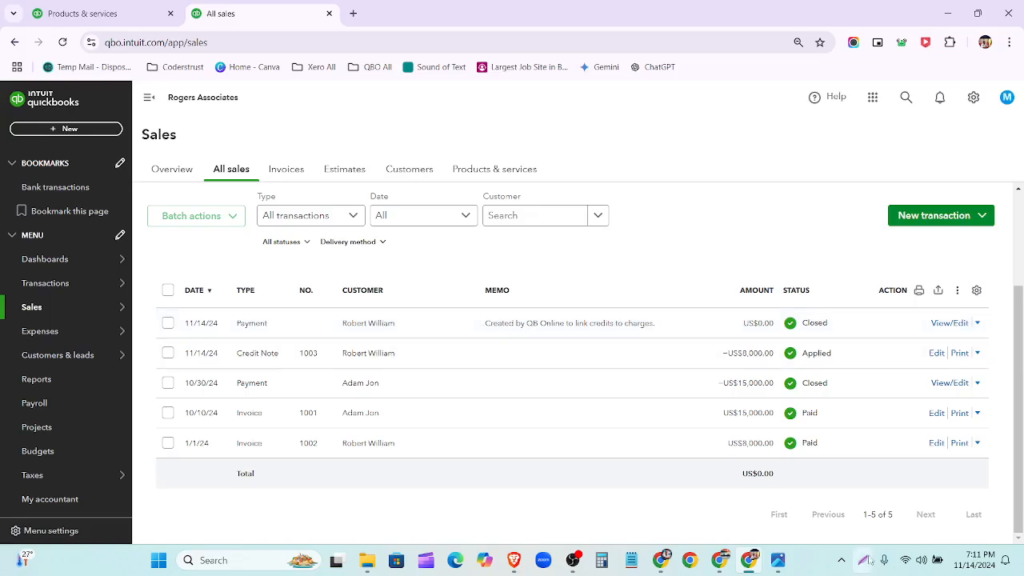
click(864, 560)
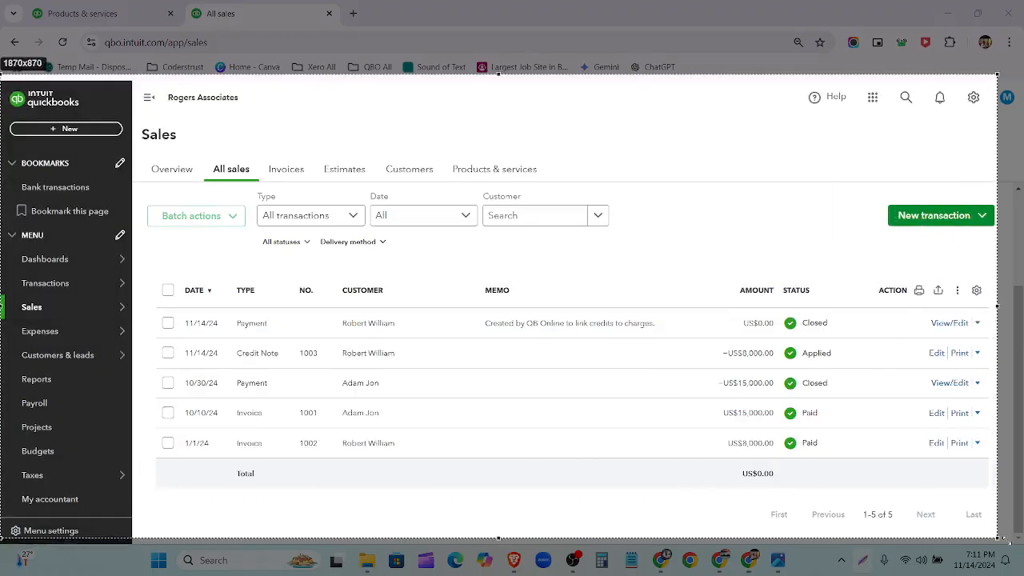
drag(1, 75, 1022, 545)
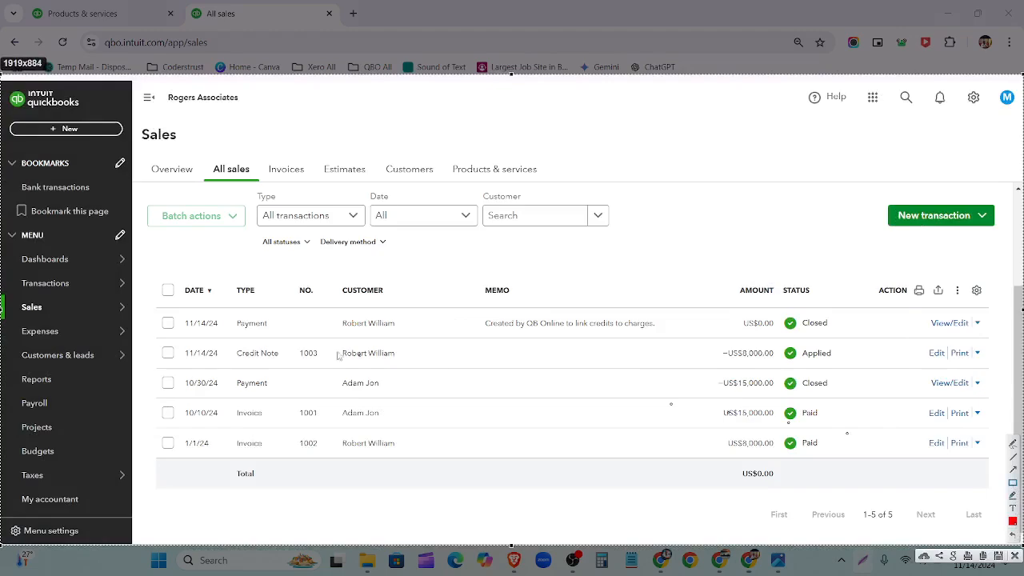
mouse_move(157, 309)
mouse_down()
mouse_move(444, 370)
mouse_move(952, 381)
mouse_move(1009, 373)
mouse_up()
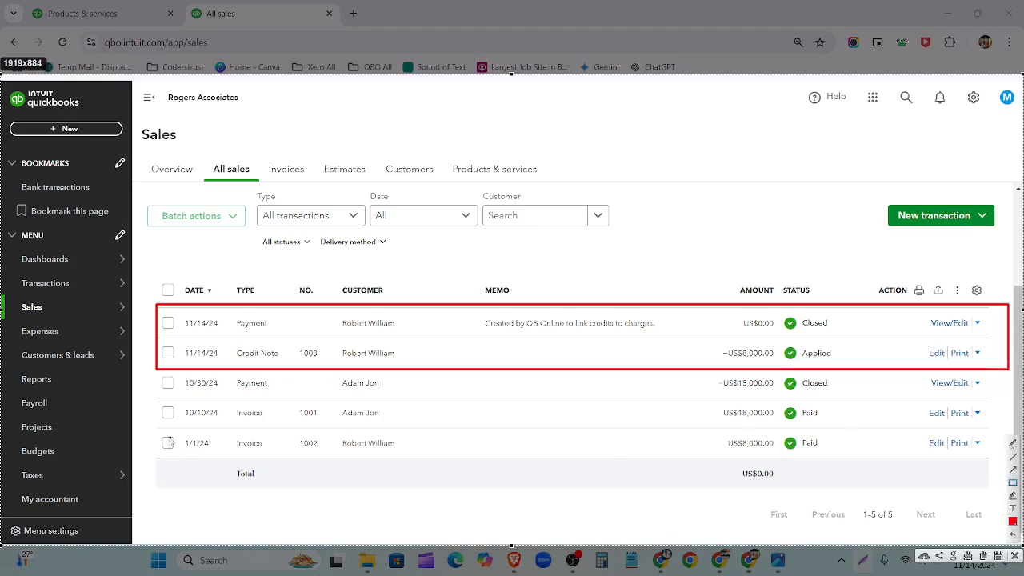
drag(156, 432, 999, 460)
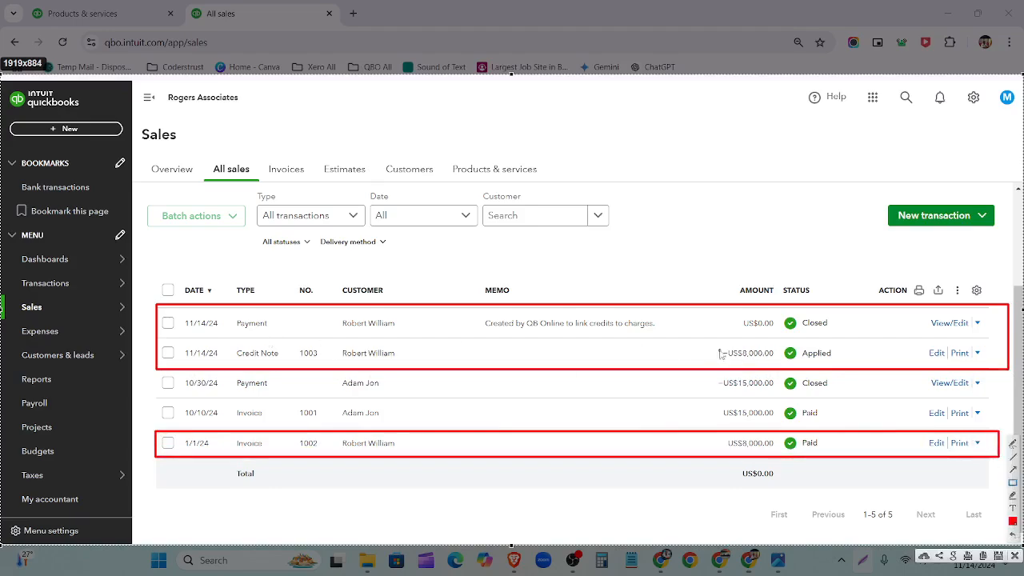
drag(717, 346, 776, 363)
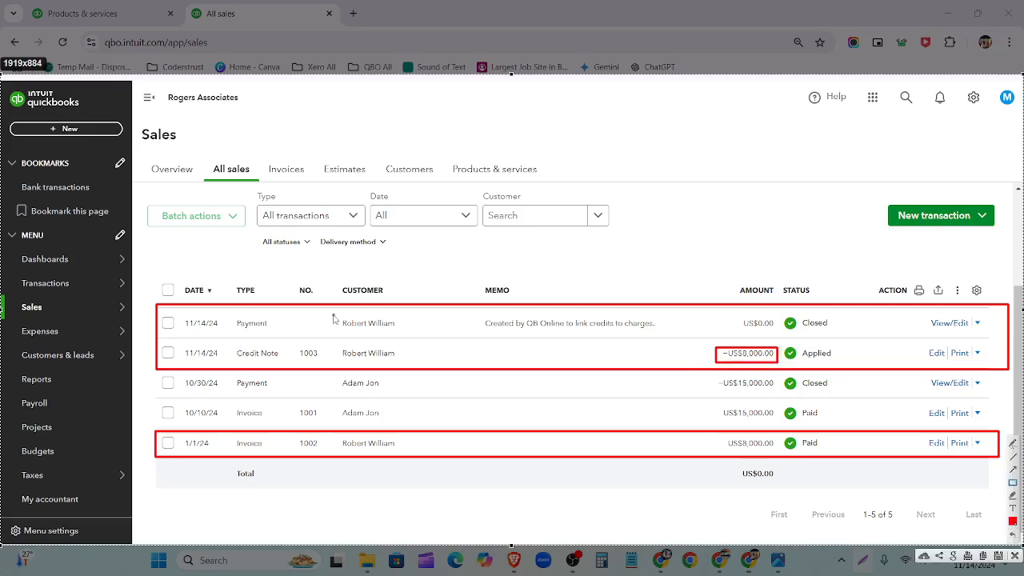
mouse_move(229, 318)
mouse_down()
mouse_move(911, 335)
mouse_move(863, 335)
mouse_up()
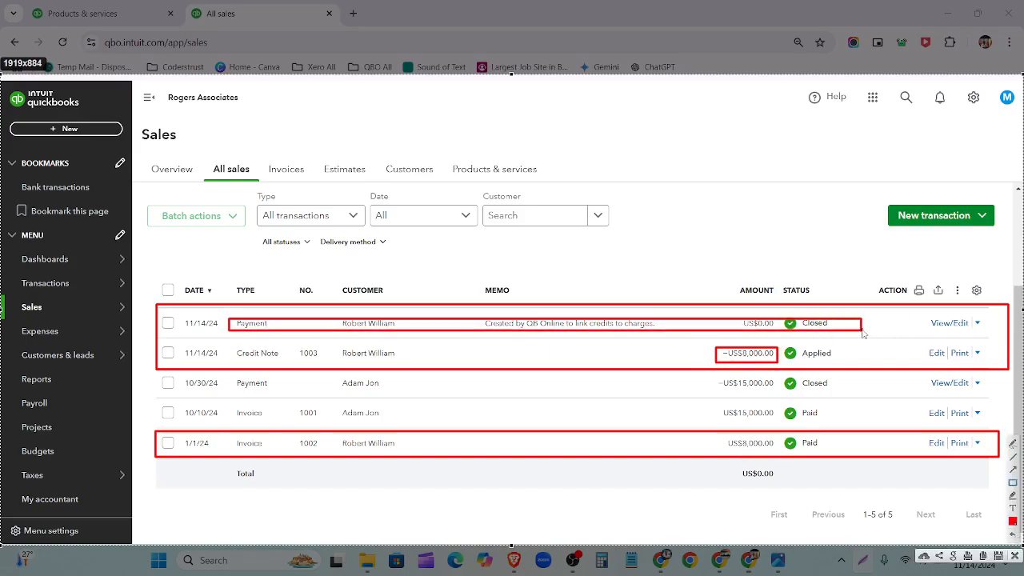
click(1013, 558)
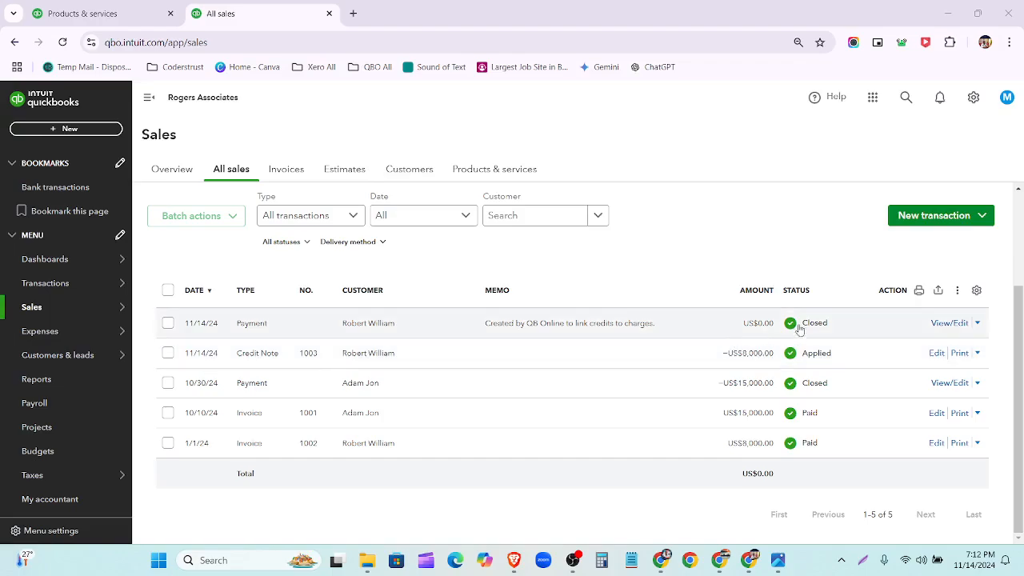
Open the 11/14/24 payment and review credit note 1003's 8,000.00 applied to invoice 1002, $0.00 received.
click(950, 323)
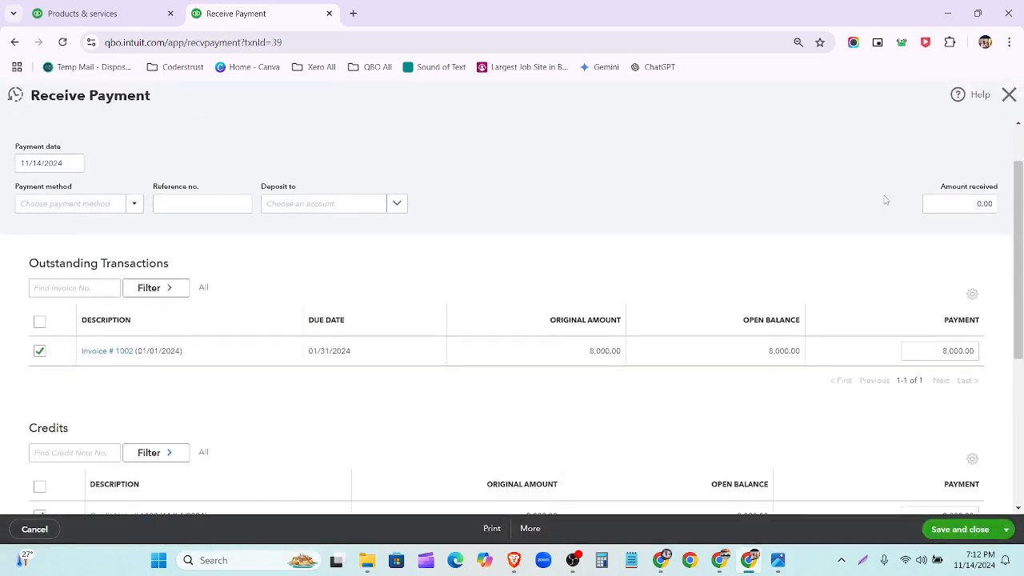
scroll(744, 308, down, 2)
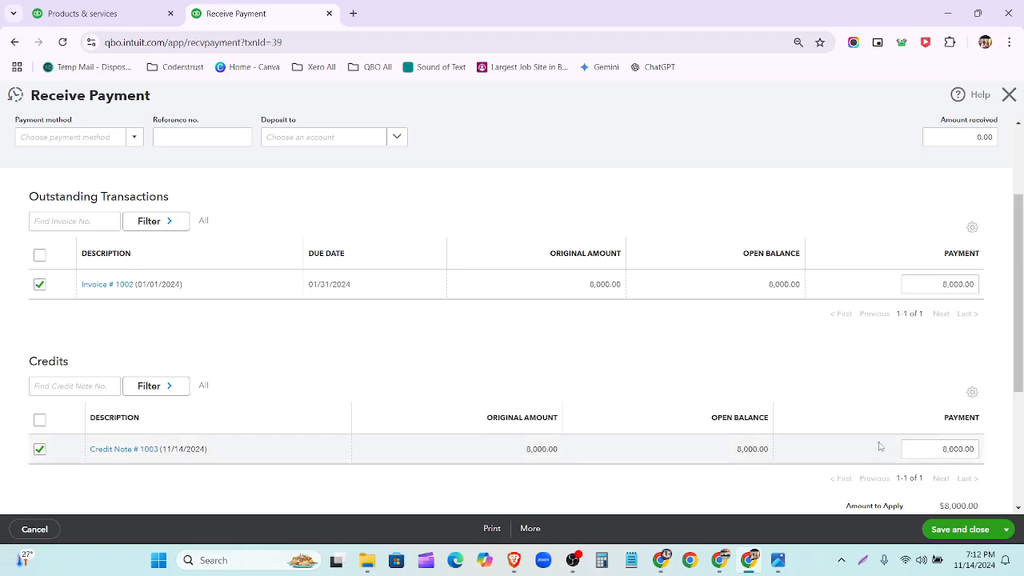
scroll(880, 448, up, 2)
scroll(861, 480, down, 3)
scroll(844, 400, up, 3)
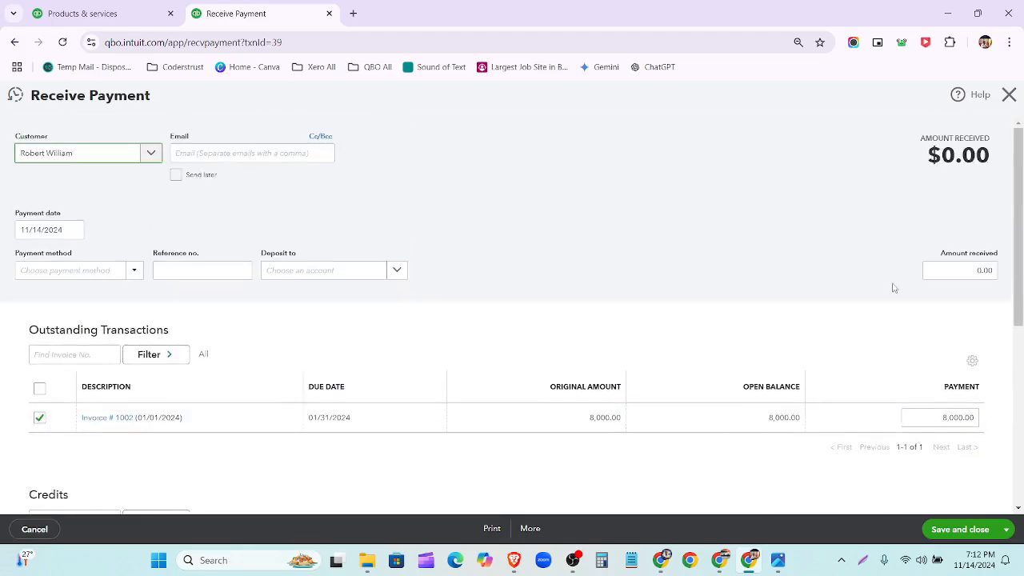
double_click(991, 156)
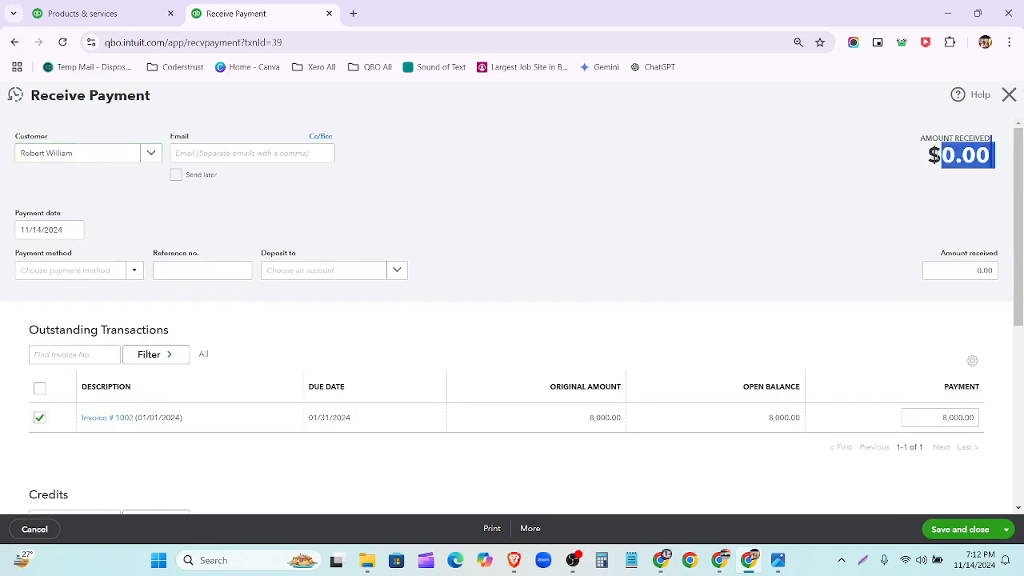
scroll(910, 244, down, 5)
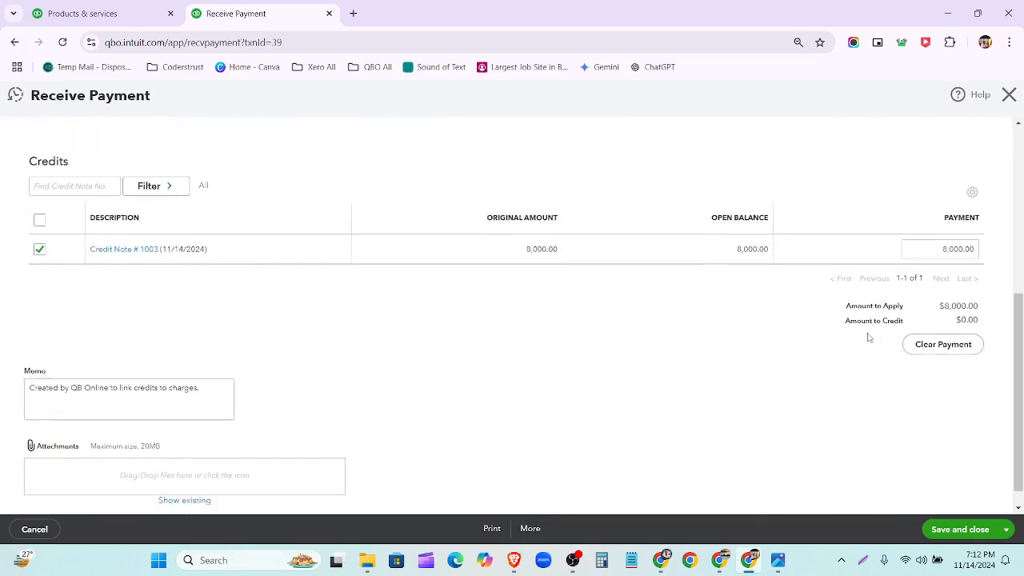
scroll(869, 336, up, 5)
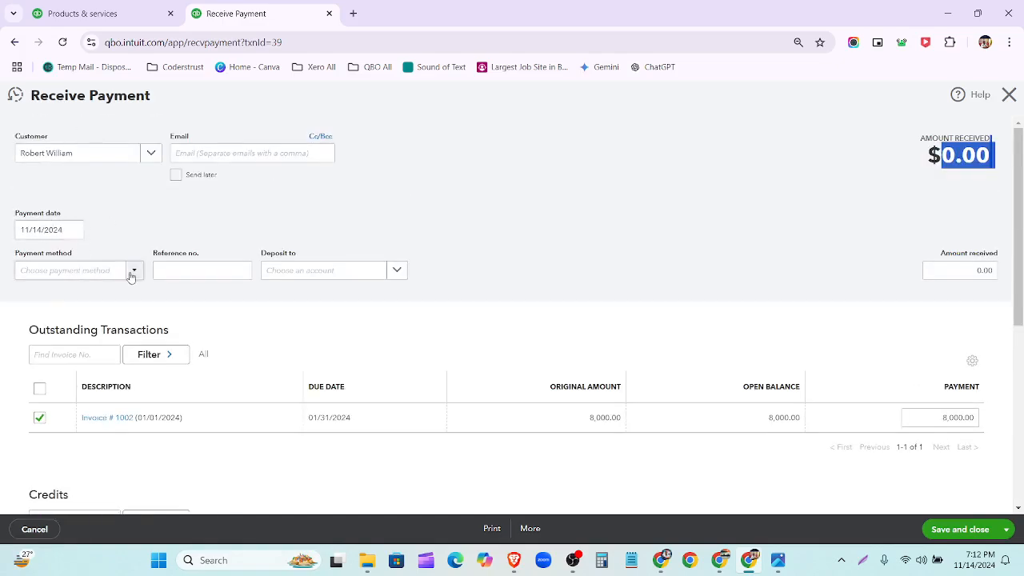
click(396, 315)
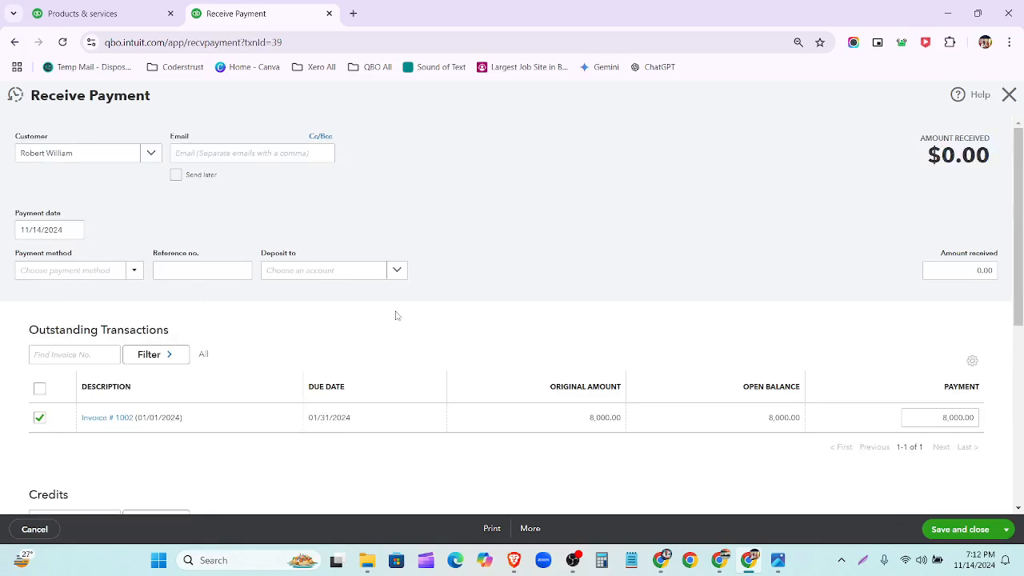
scroll(414, 316, down, 3)
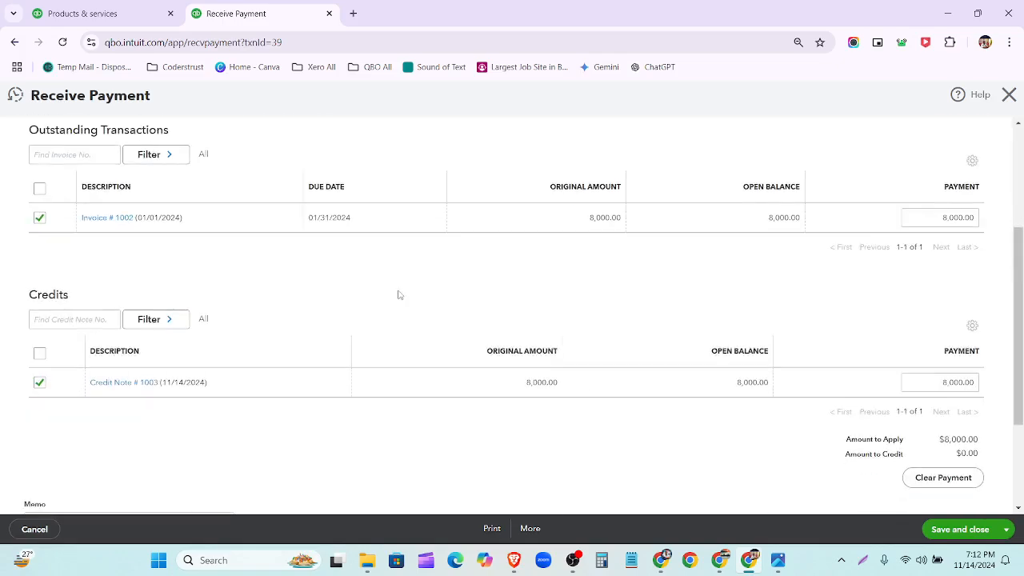
Close the Receive Payment form without changes.
click(1010, 95)
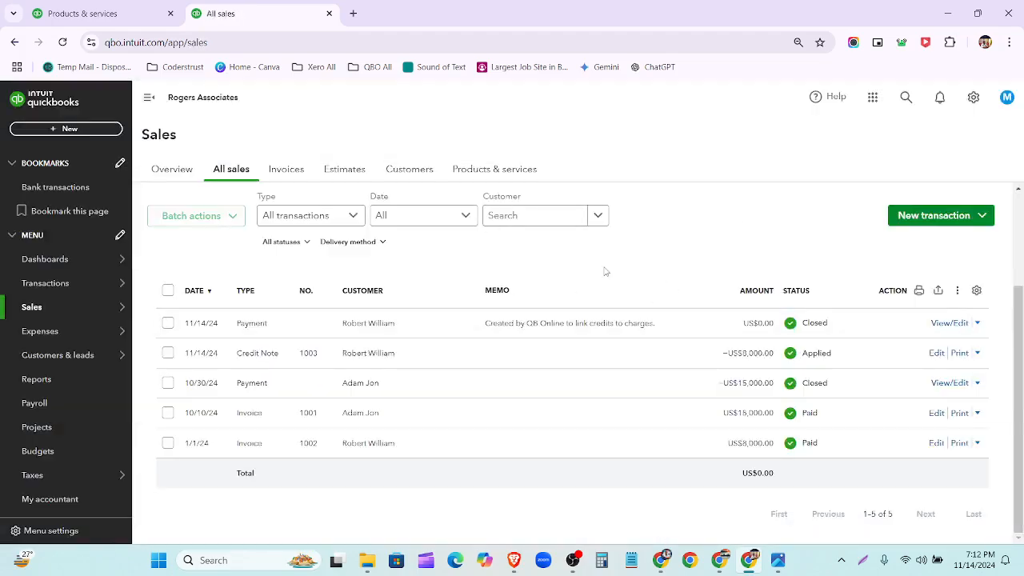